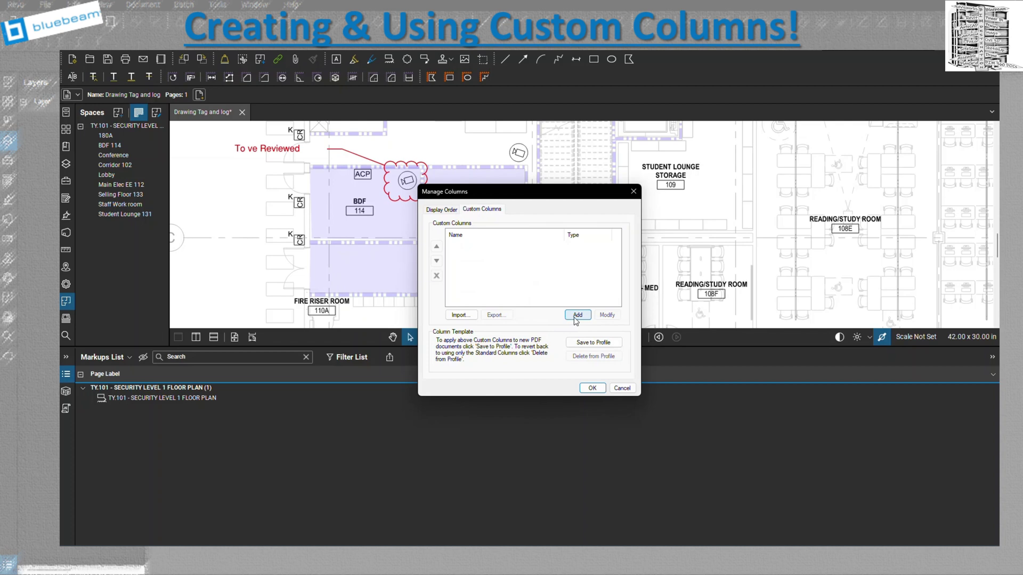
Add a single-line Text custom column named Description to the markups list
left_click(576, 318)
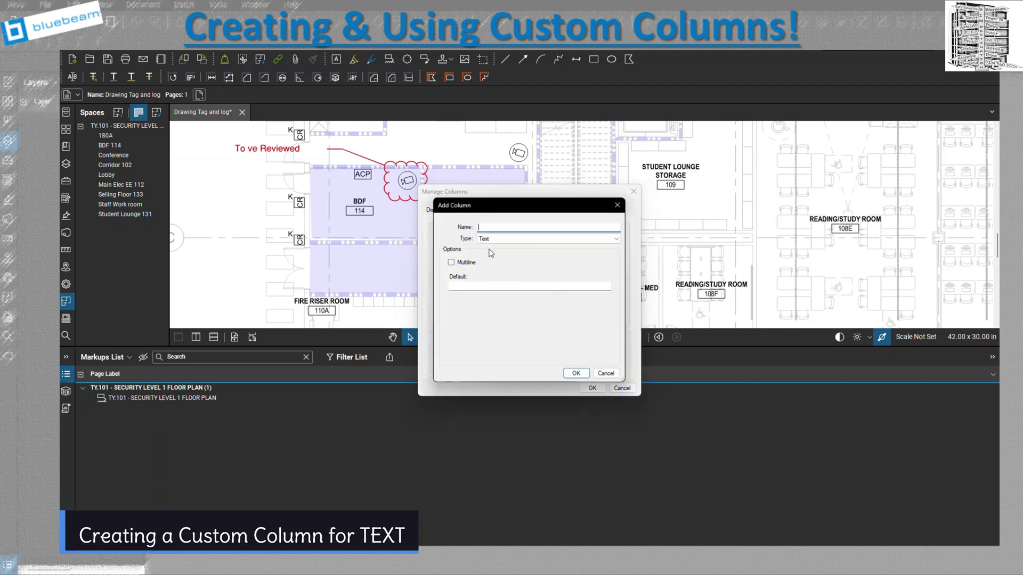
type("D")
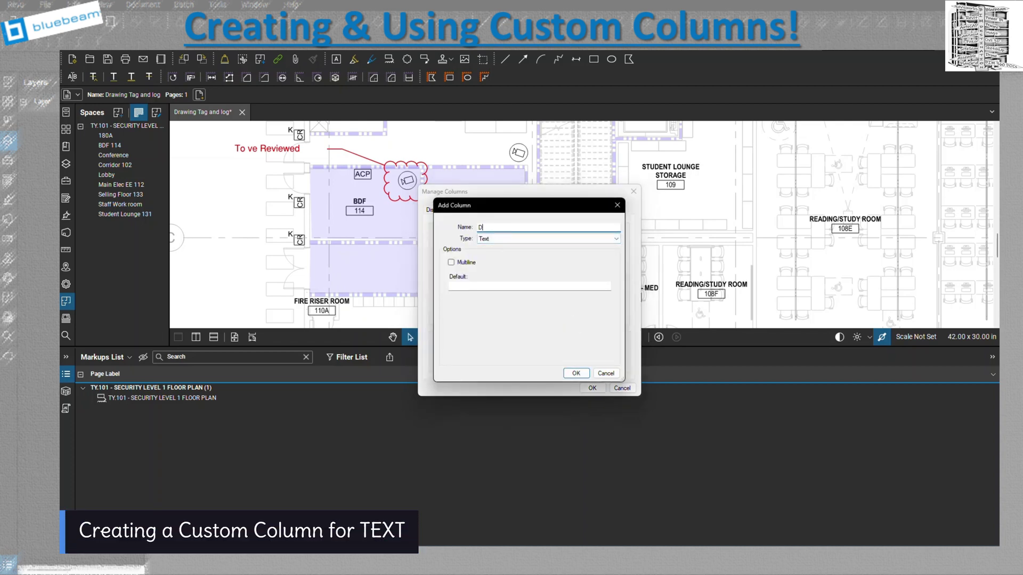
type("escription")
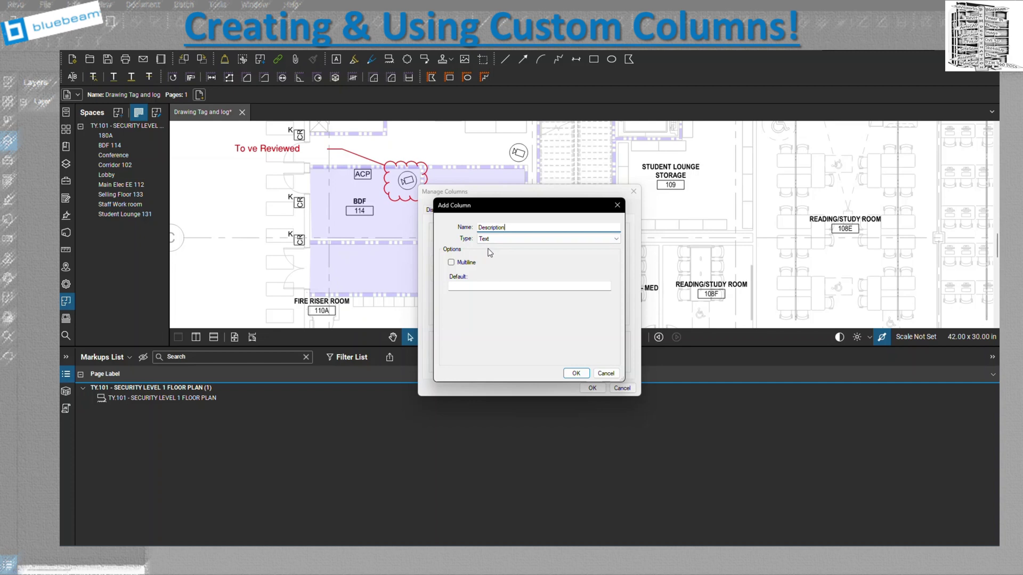
left_click(450, 262)
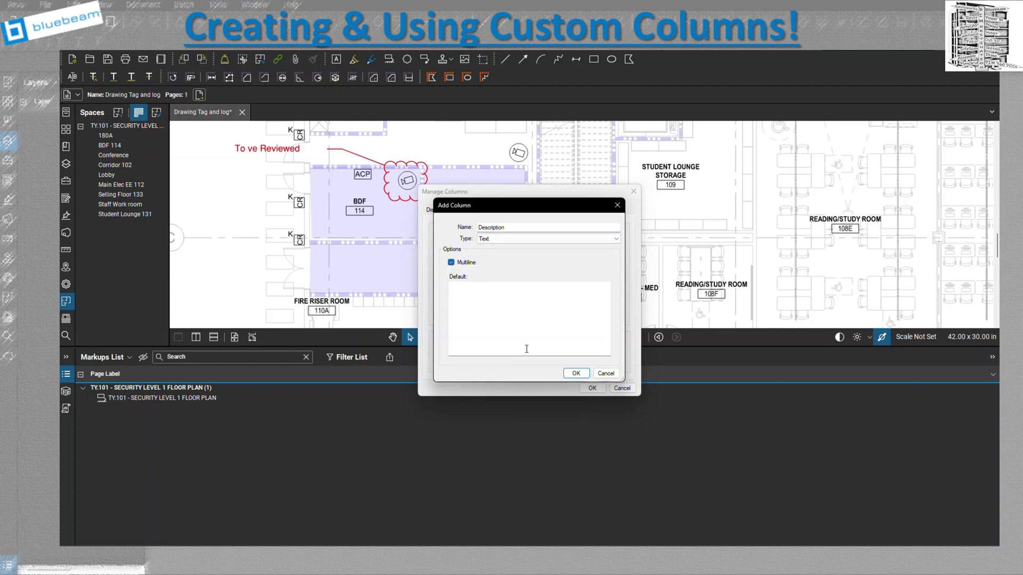
left_click(451, 263)
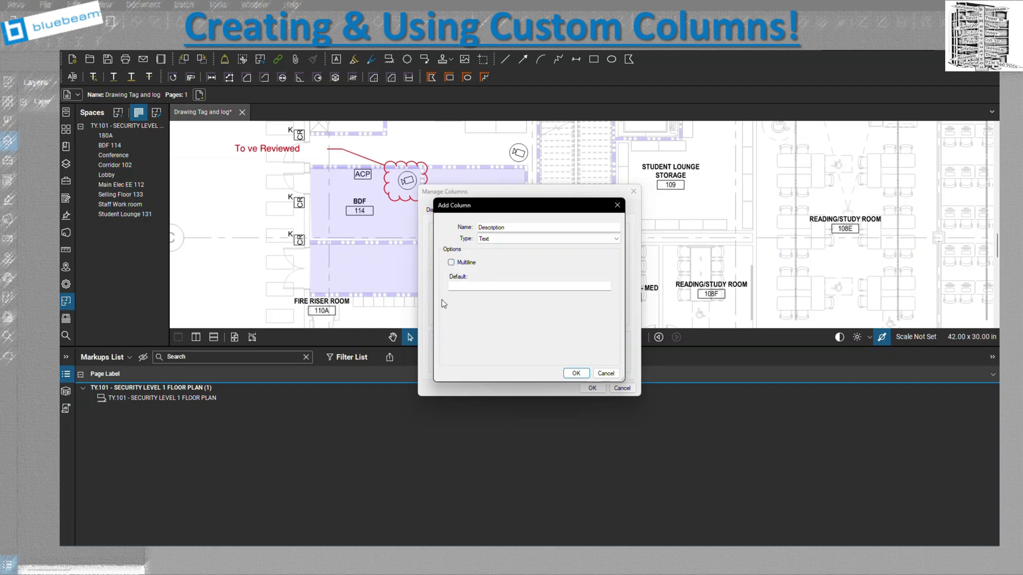
left_click(573, 374)
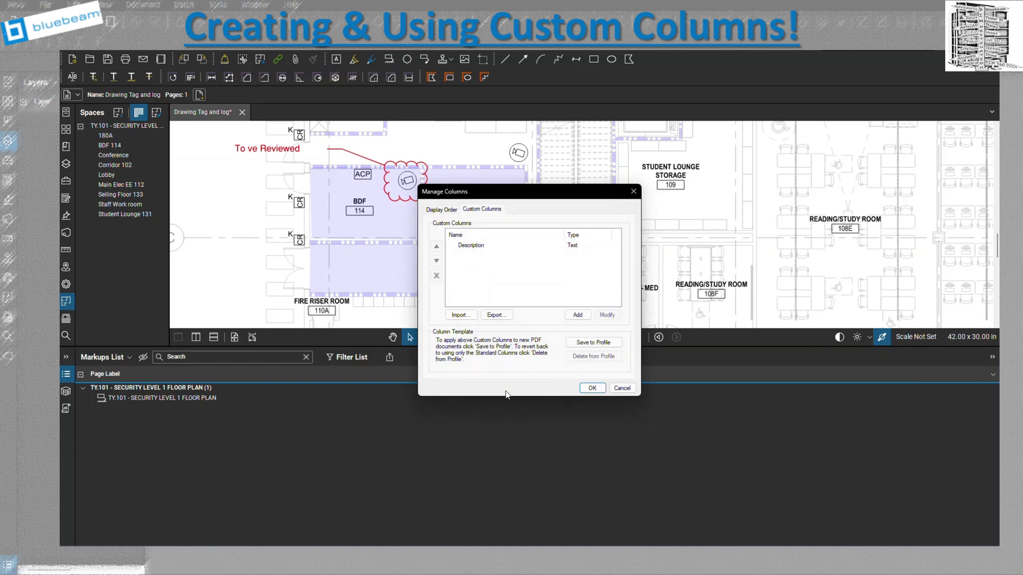
left_click(592, 388)
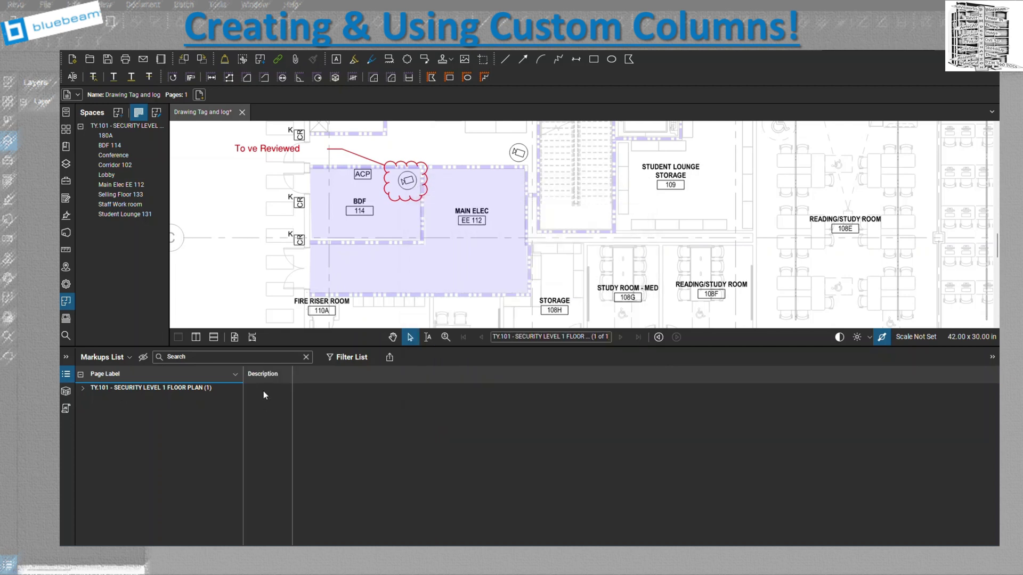
Expand the floor plan group and enter "Need Inspection" as the markup's Description
left_click(83, 389)
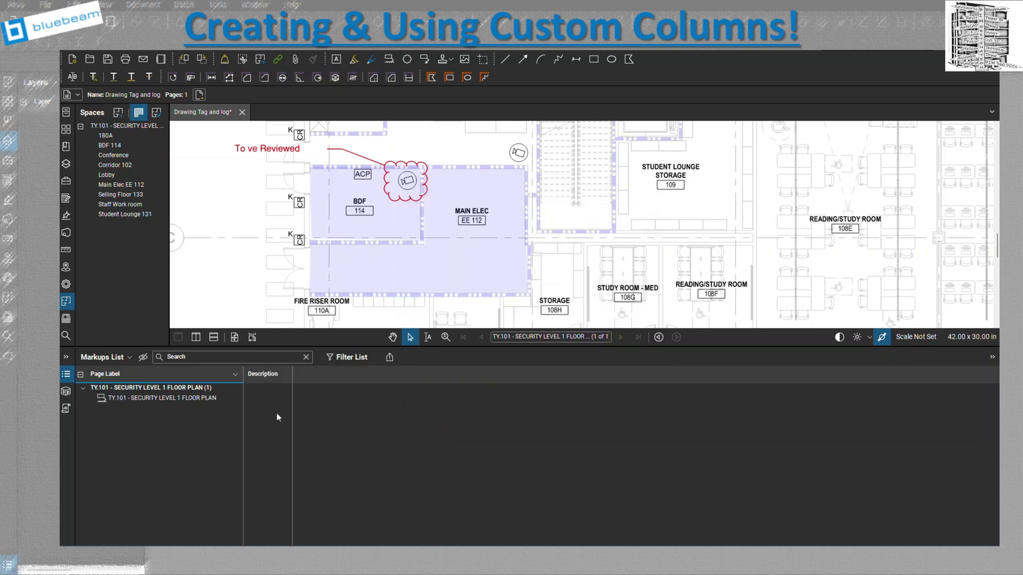
left_click(269, 398)
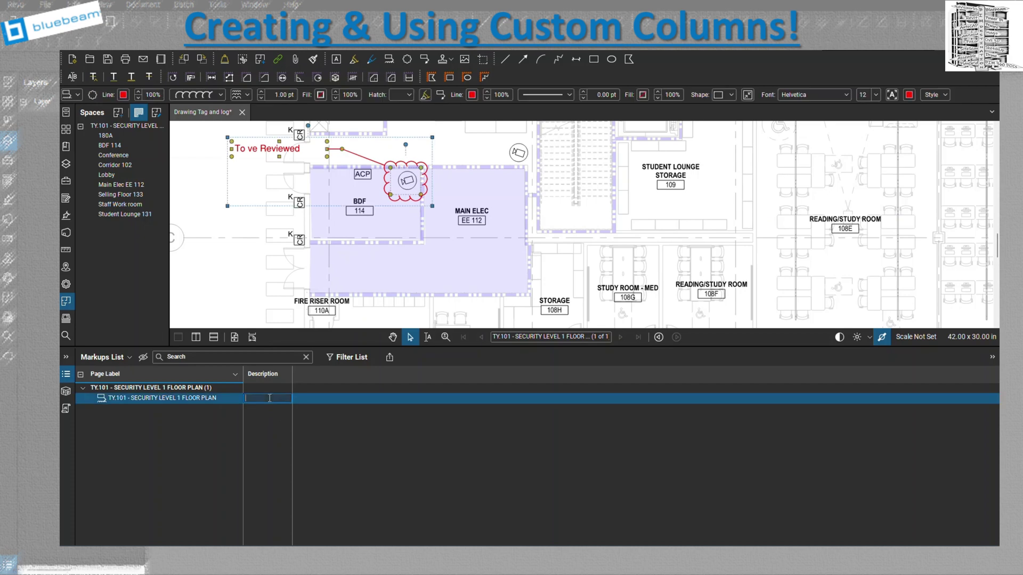
type("Need Inspection")
left_click(333, 429)
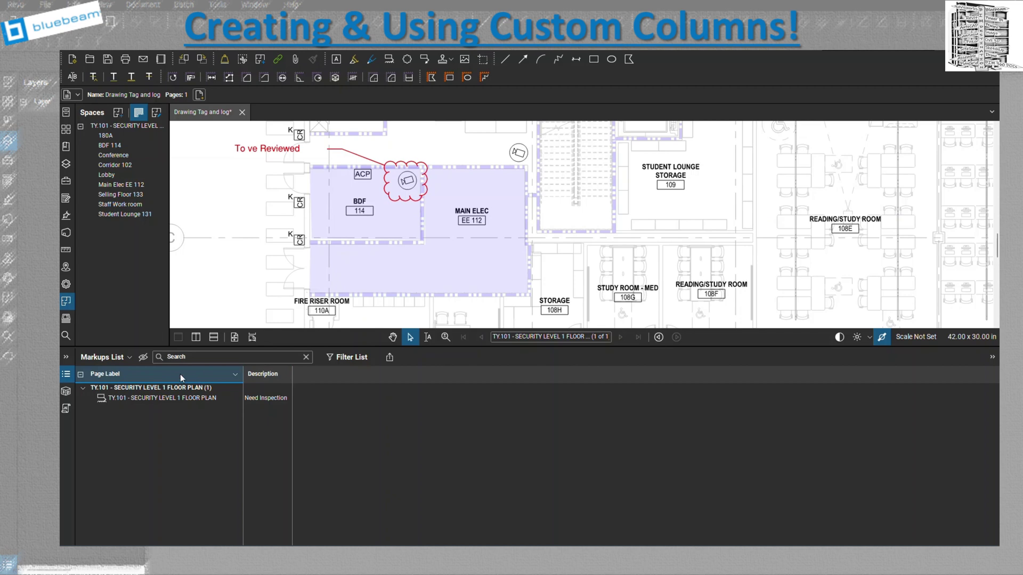
Start a new custom column of type Checkmark with Unchecked as its default
left_click(131, 357)
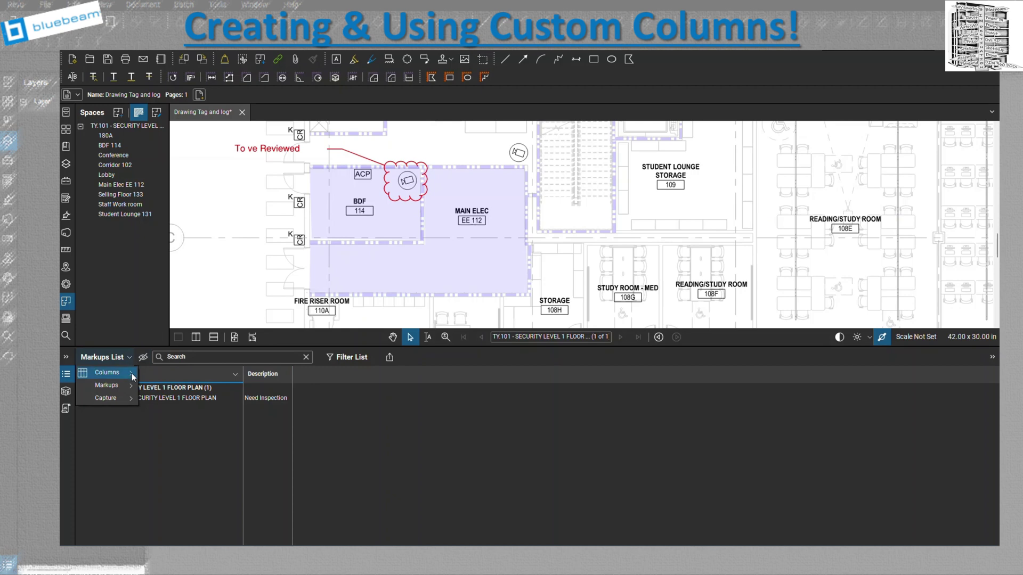
mouse_move(133, 373)
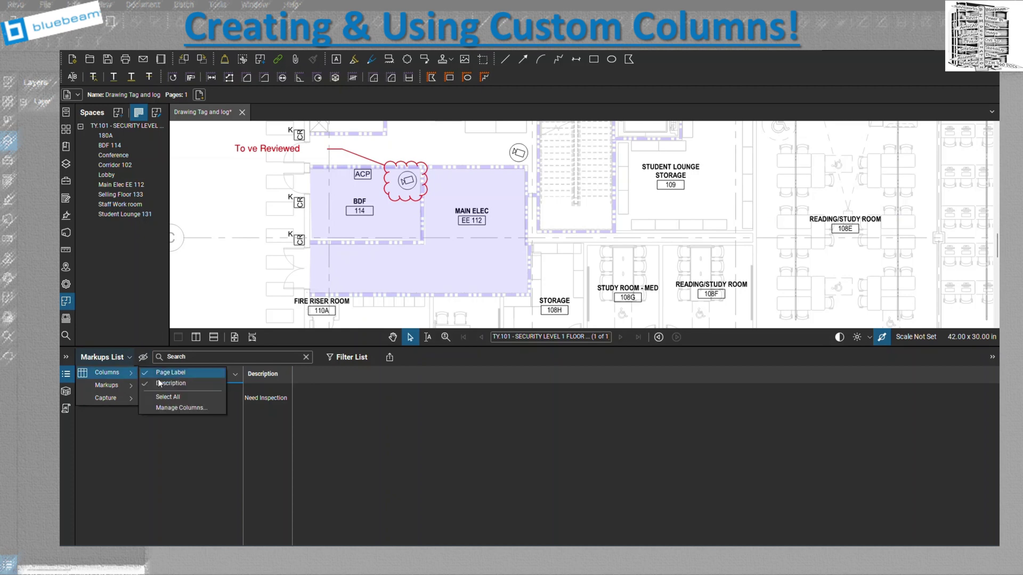
left_click(181, 408)
left_click(488, 209)
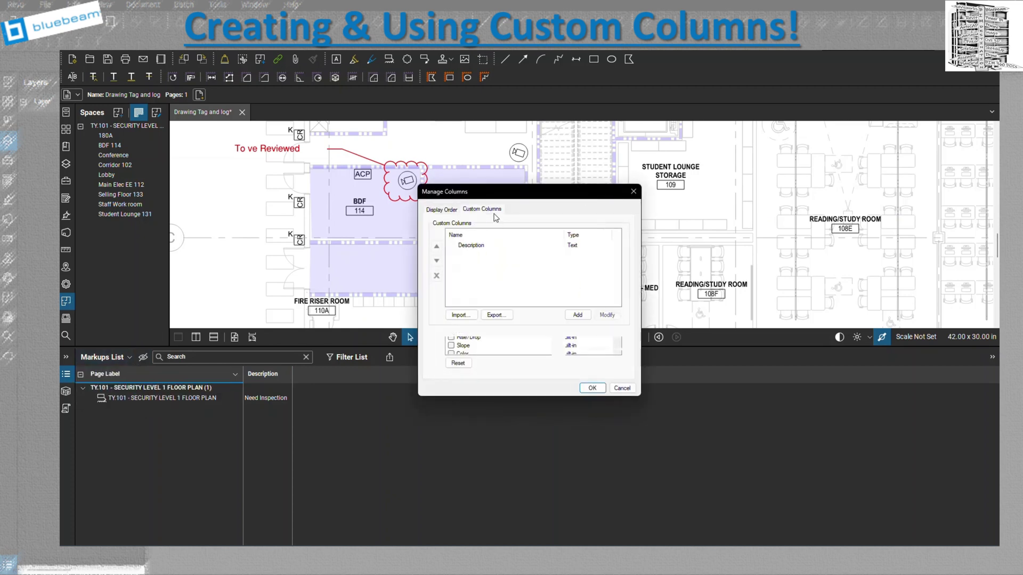
left_click(578, 315)
left_click(541, 243)
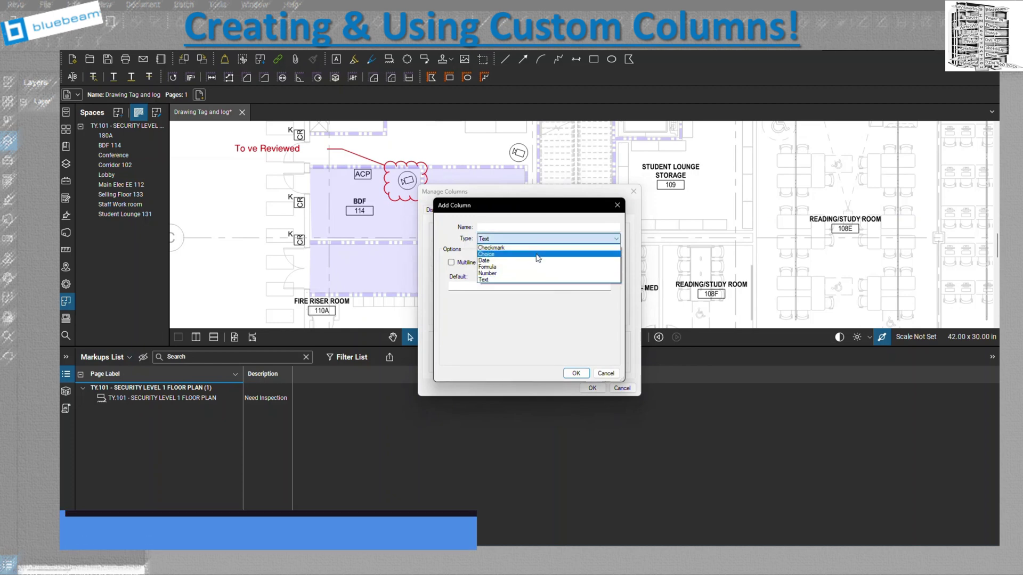
left_click(541, 248)
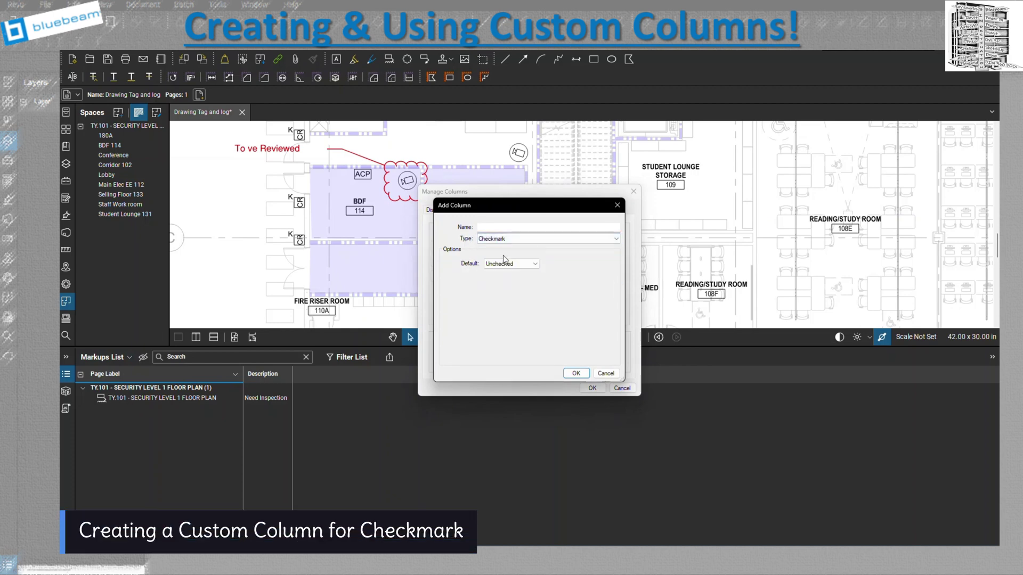
left_click(534, 265)
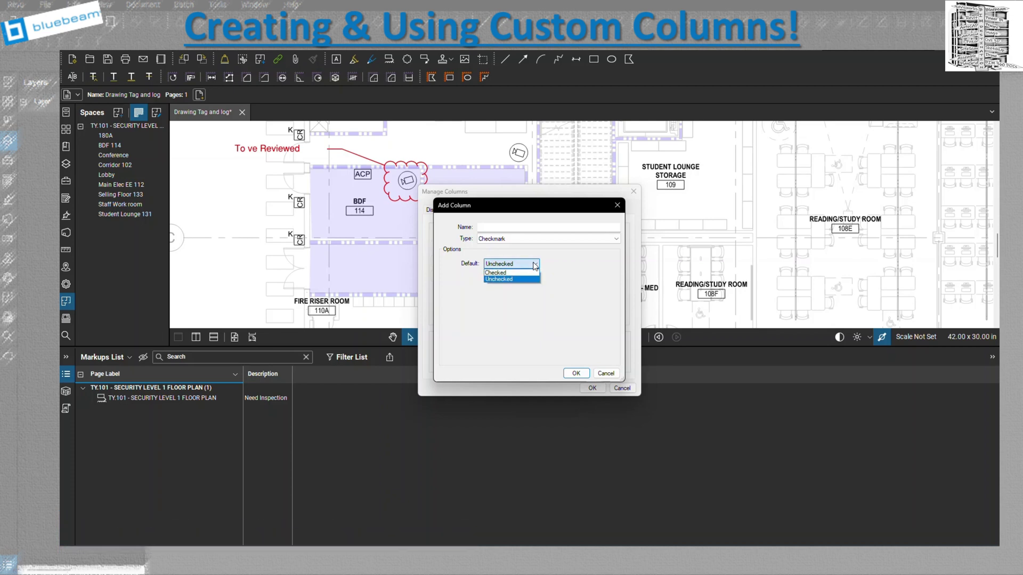
left_click(542, 315)
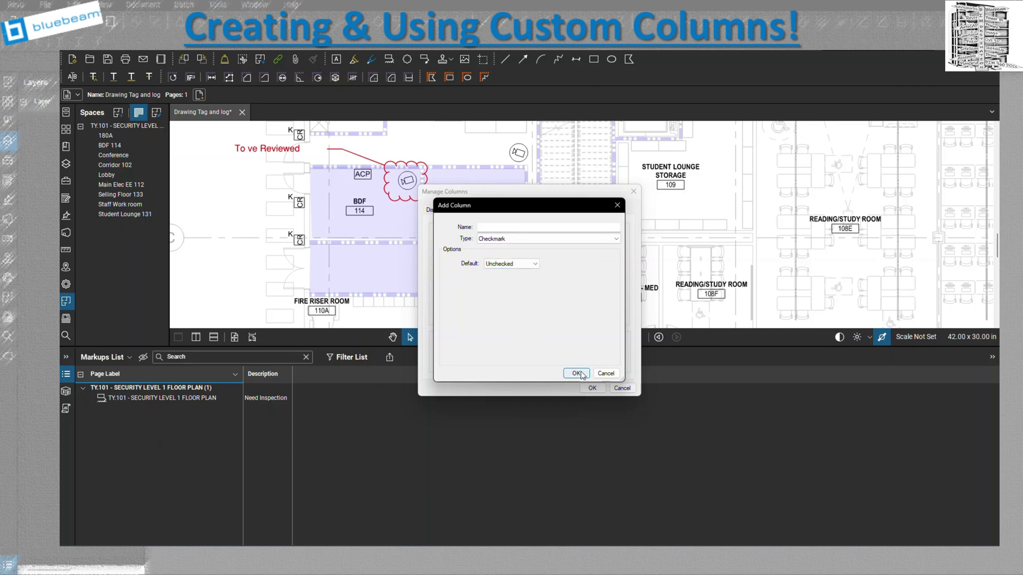
Name the checkmark column Inspected, apply it to the markups list, and test its checkbox on the floor plan markup
left_click(507, 227)
type("I")
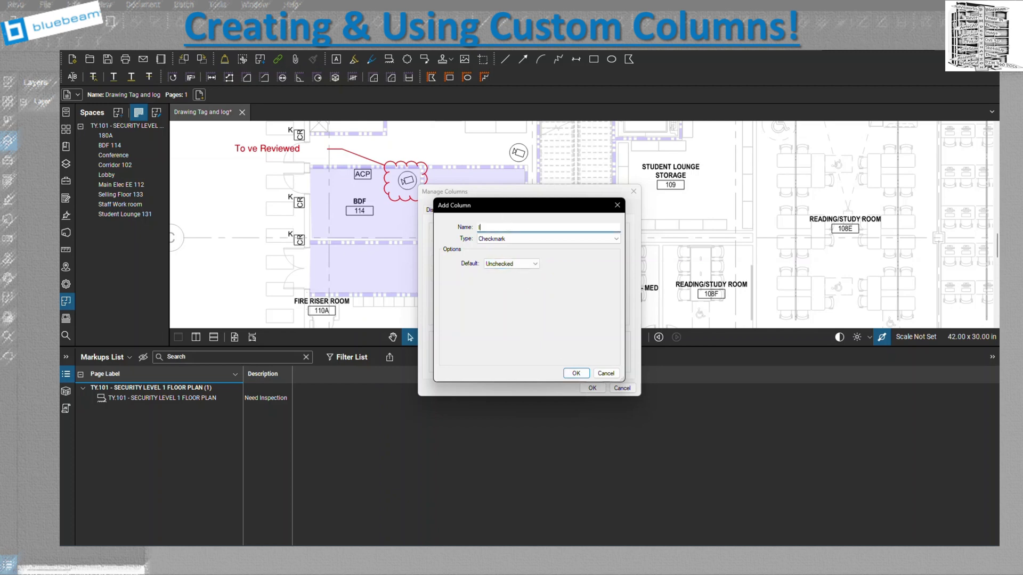
type("nspected")
left_click(576, 373)
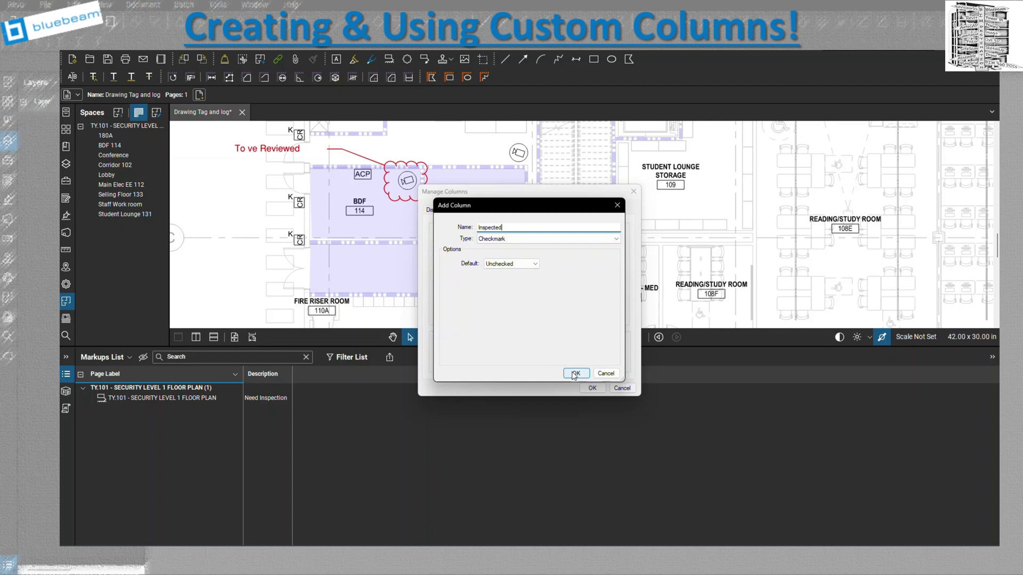
left_click(593, 389)
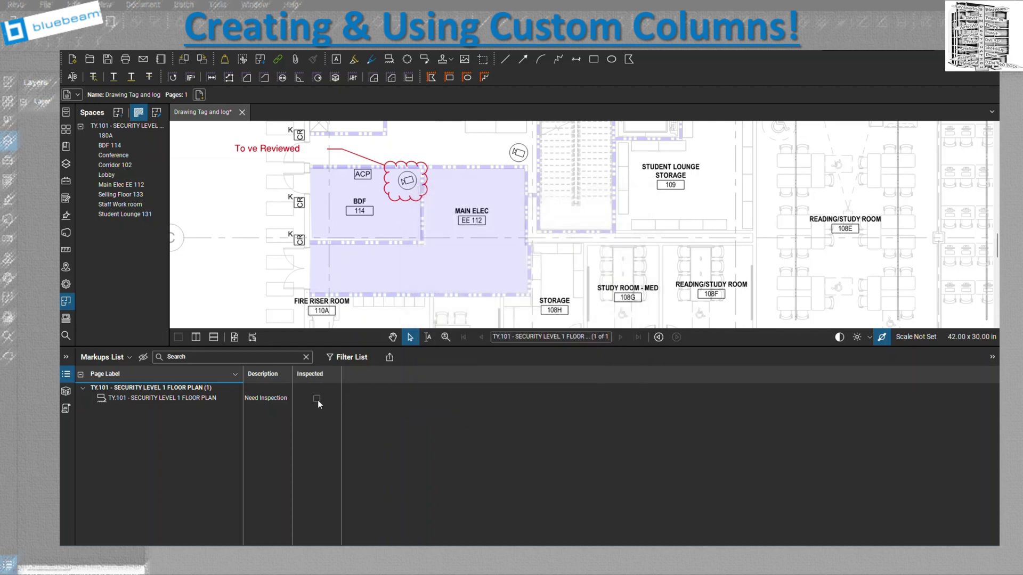
left_click(317, 399)
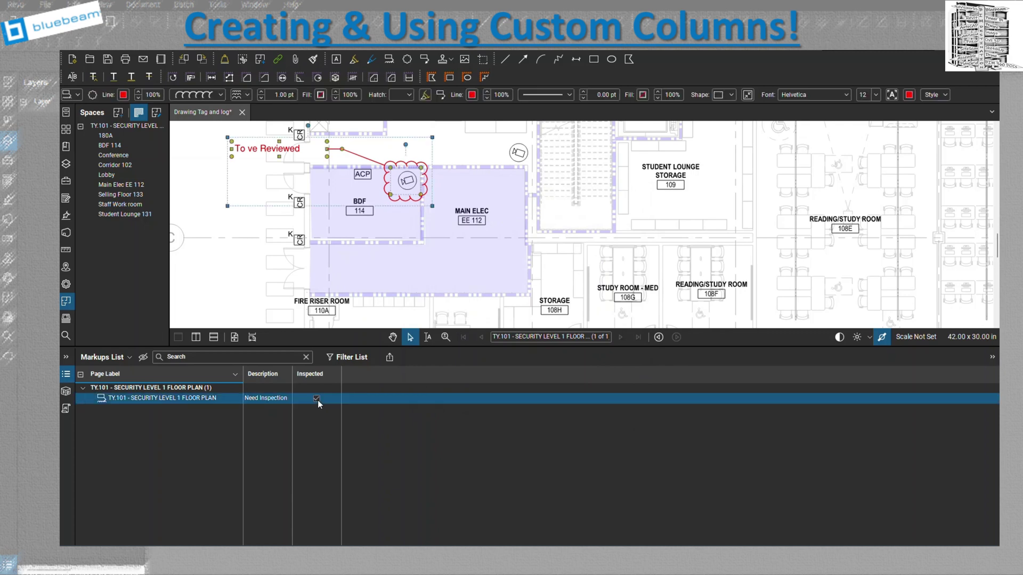
left_click(327, 411)
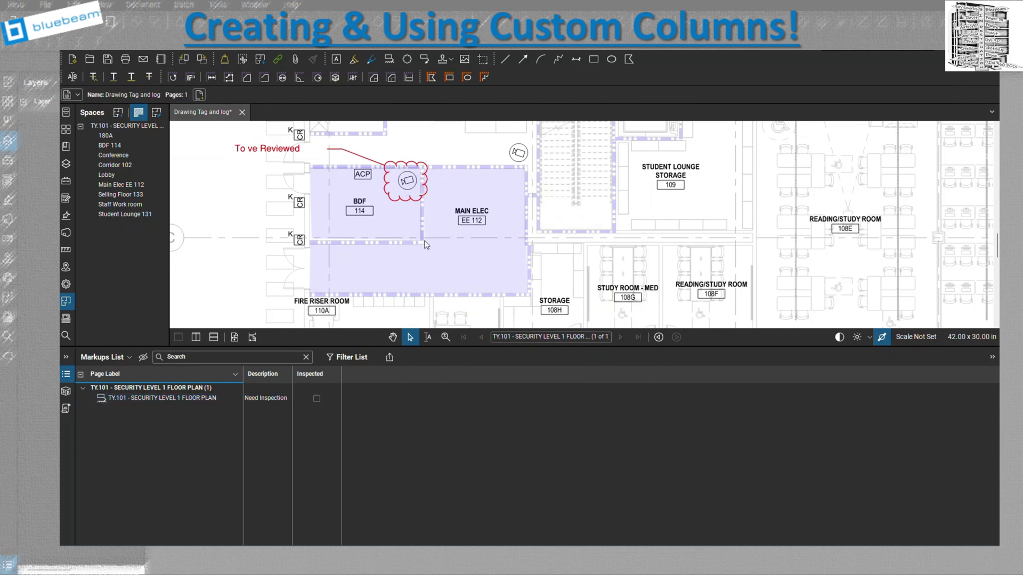
Start another custom column for the markups list and set its type to Choice
left_click(130, 360)
mouse_move(128, 372)
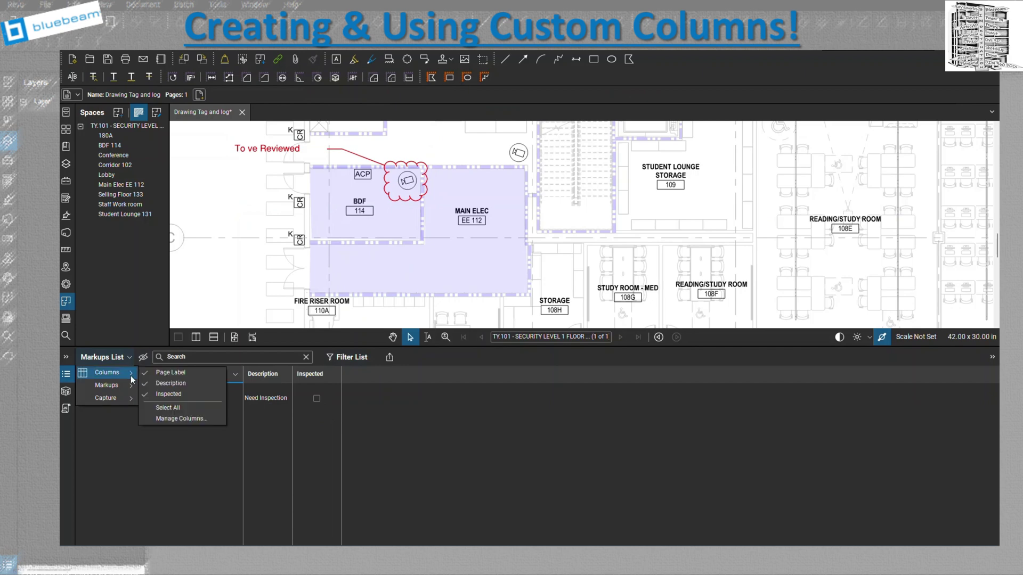
left_click(180, 419)
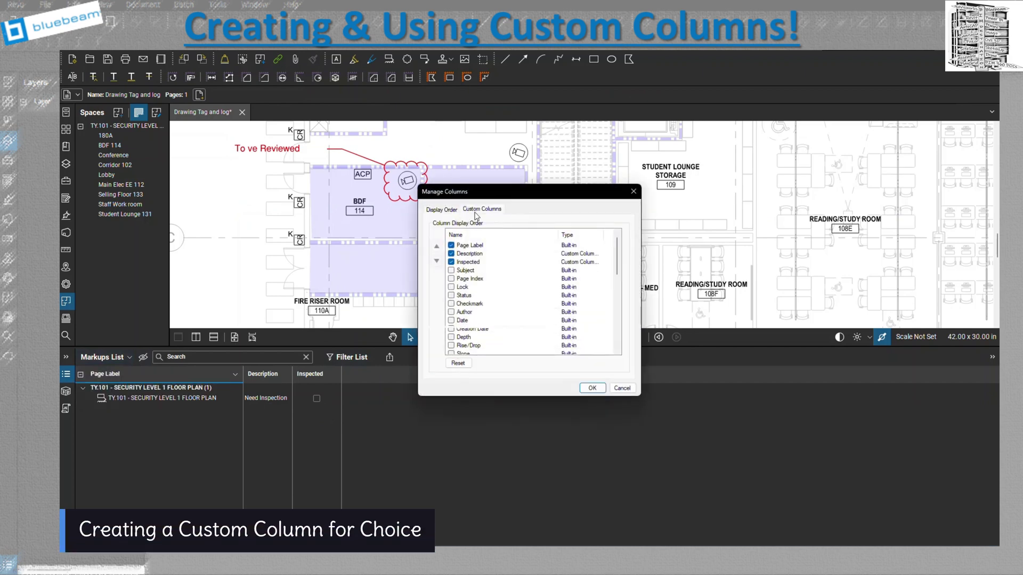
left_click(483, 210)
left_click(578, 314)
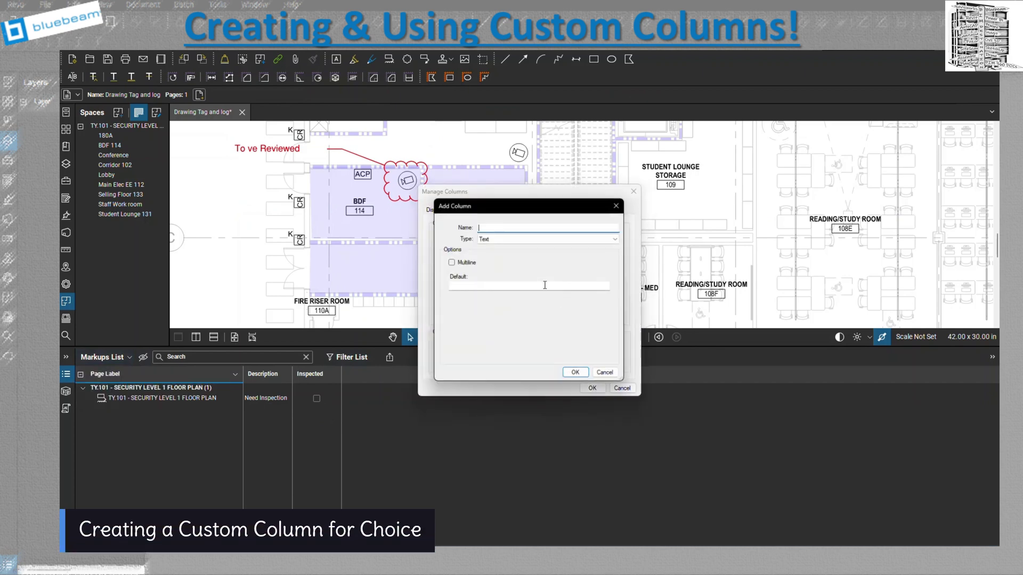
left_click(504, 241)
left_click(504, 255)
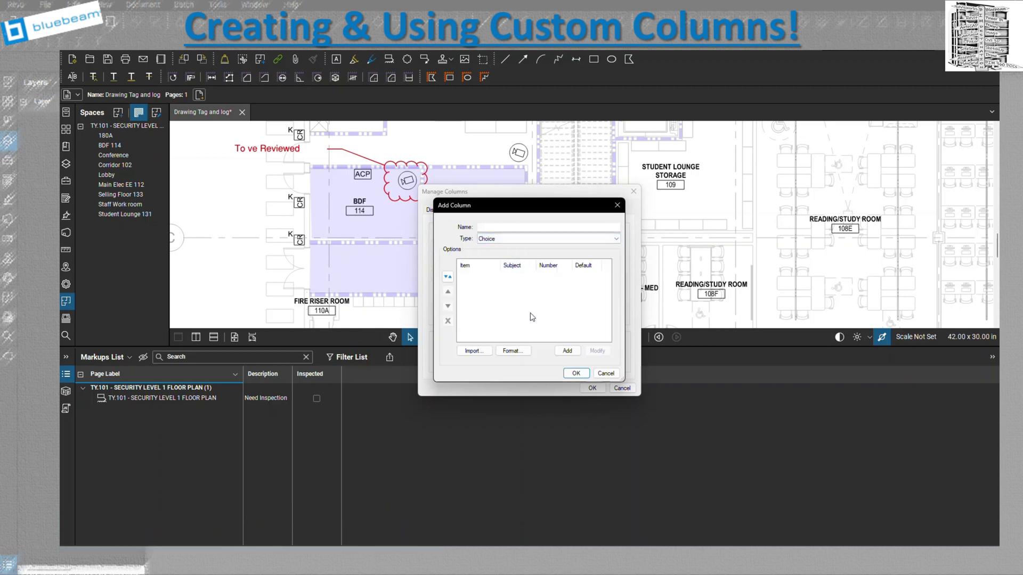
Name the choice column "Passed Inspection"
left_click(501, 227)
type("Passed Inspoection")
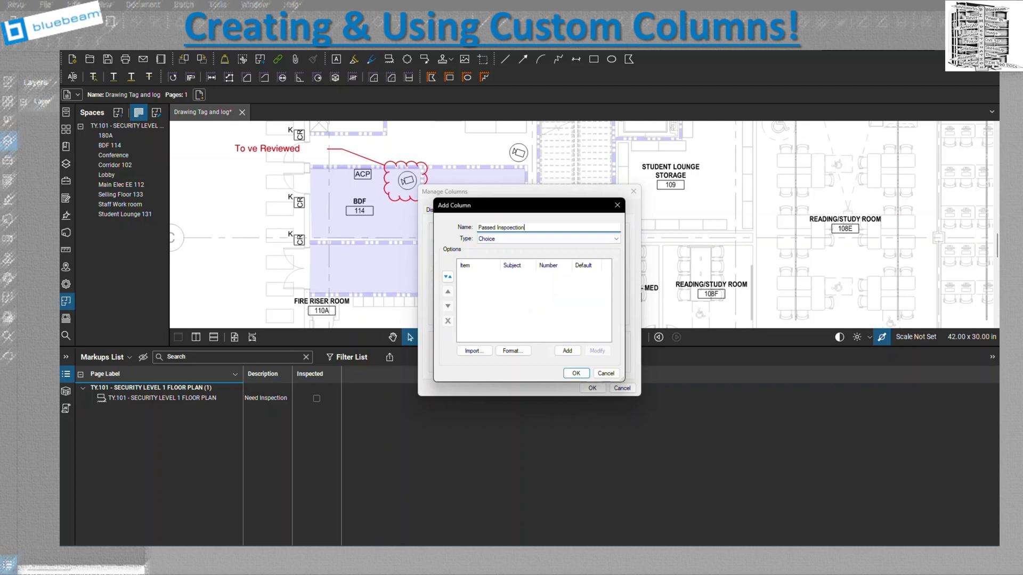
key("BackSpace")
key("BackSpace")
key("BackSpace")
key("BackSpace")
key("BackSpace")
key("BackSpace")
key("BackSpace")
type("ection")
Add the choice item Yes with the subject EE Room to the Passed Inspection column
left_click(568, 351)
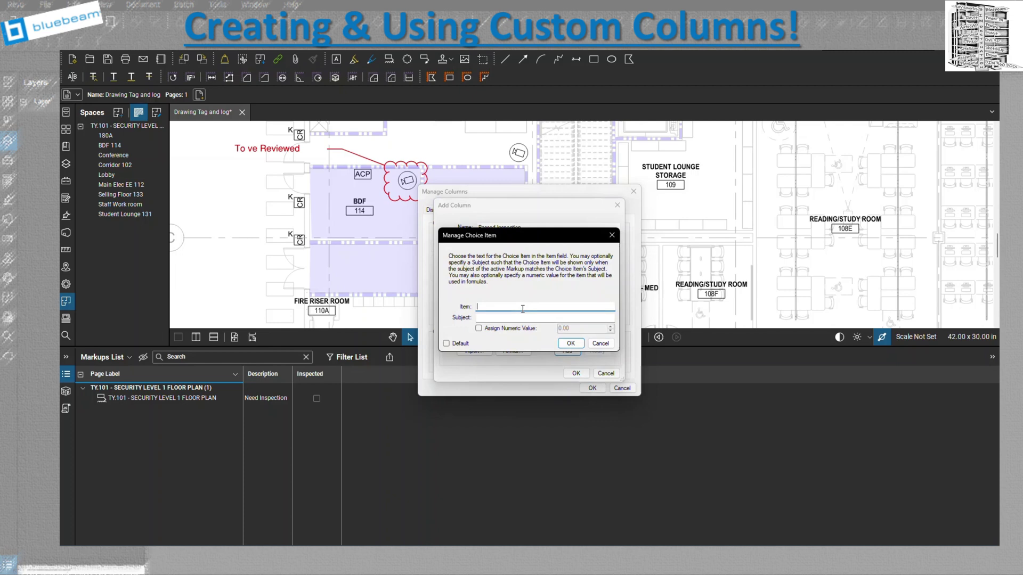
type("Yes")
left_click(514, 316)
type("Room")
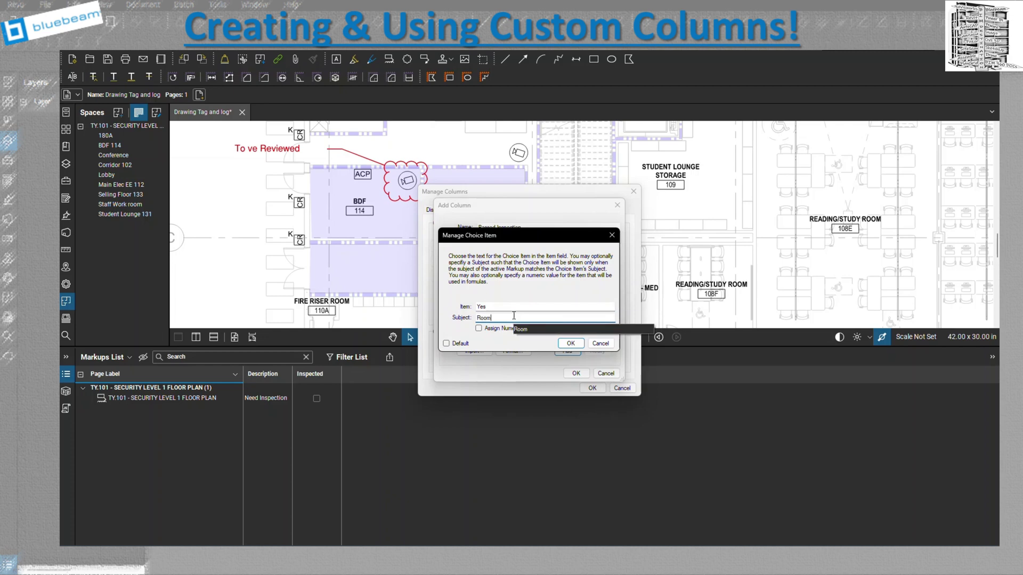
left_click(475, 320)
type("EE")
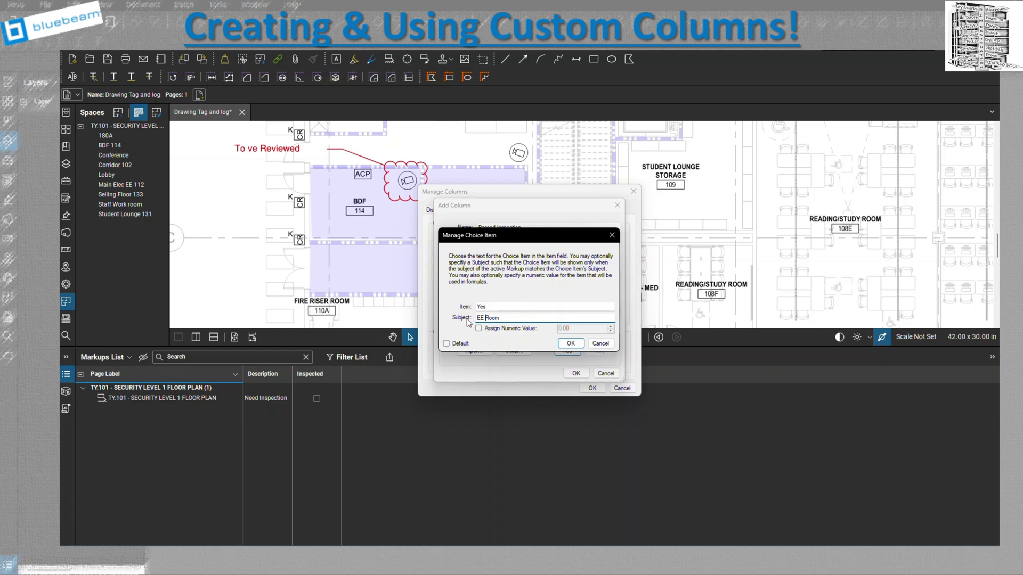
left_click(571, 344)
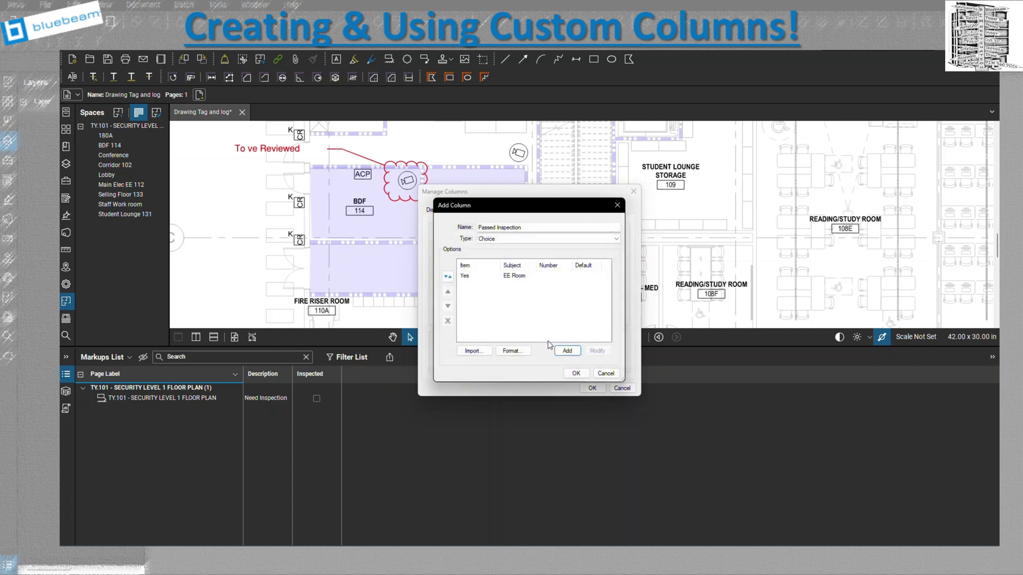
Add the choice item No with the subject EE Room and apply the Passed Inspection column to the markups list
left_click(565, 351)
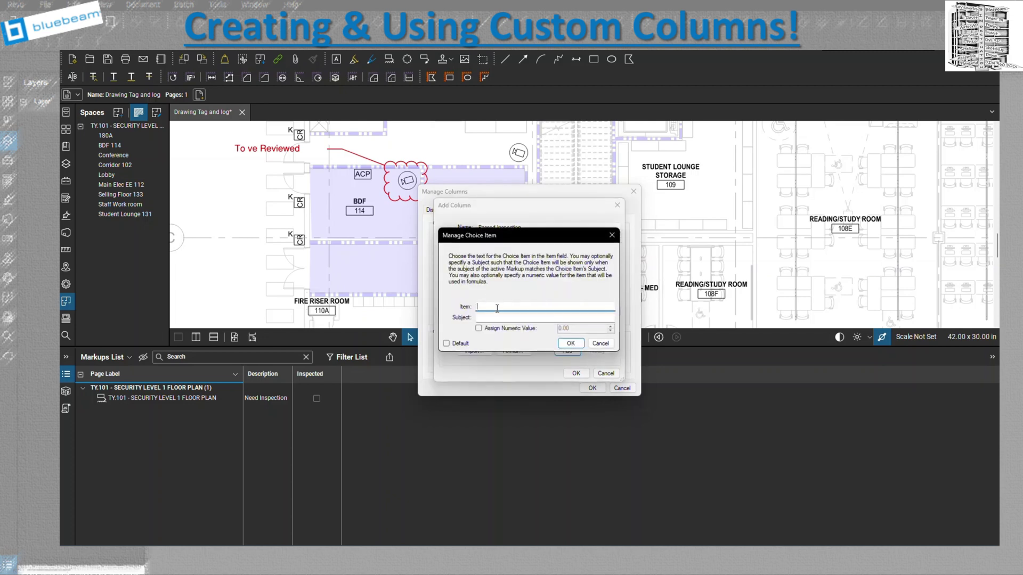
type("No")
left_click(522, 319)
type("EE Room")
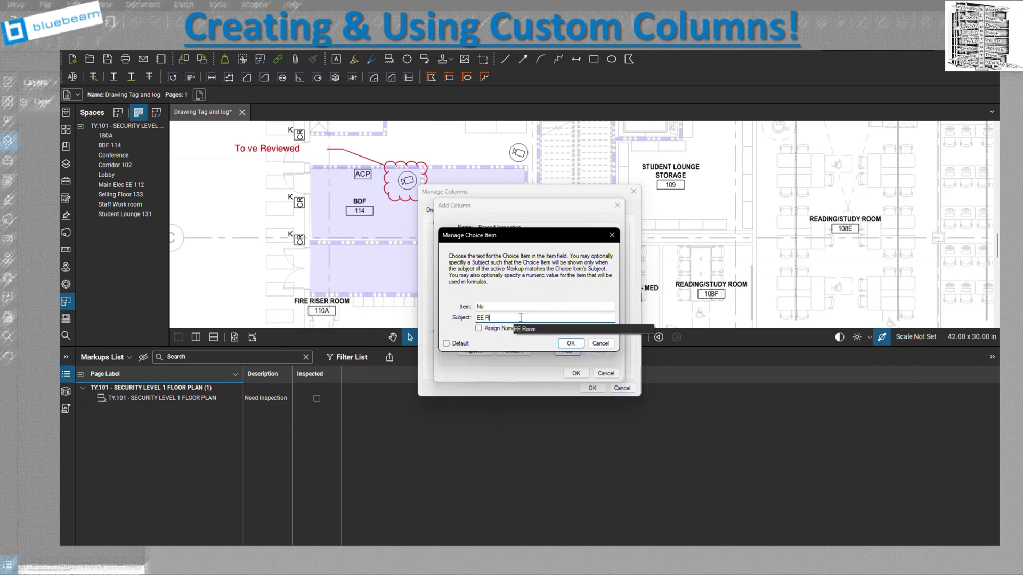
left_click(566, 344)
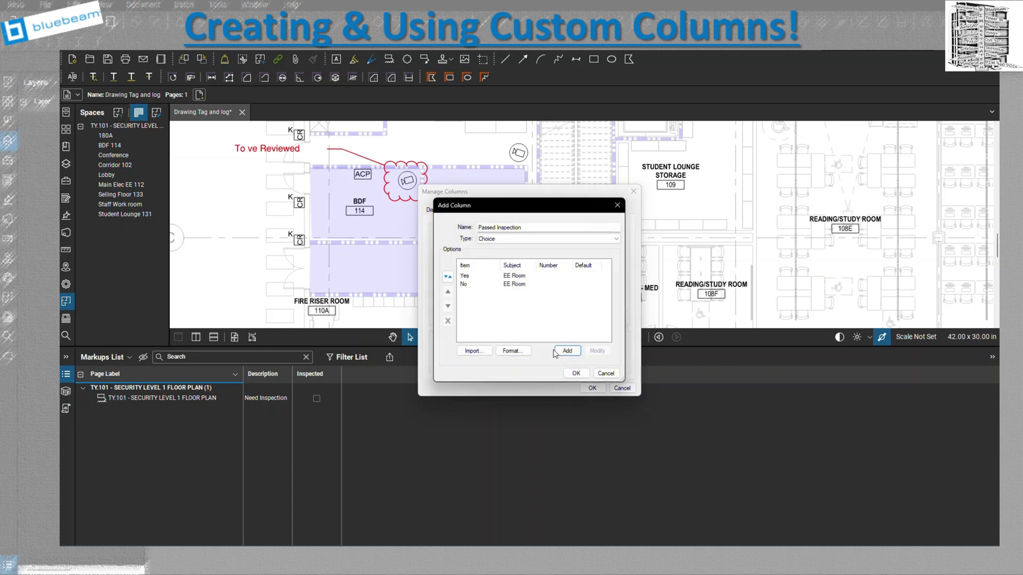
left_click(577, 373)
left_click(591, 388)
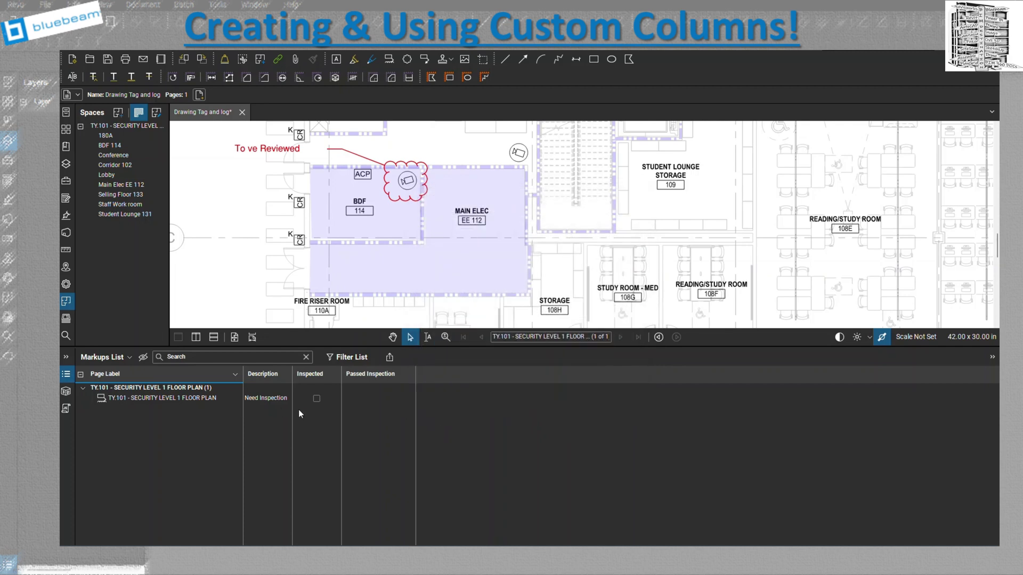
Look through the listed columns and open the choice list in the markup's Passed Inspection cell
left_click(129, 358)
mouse_move(130, 378)
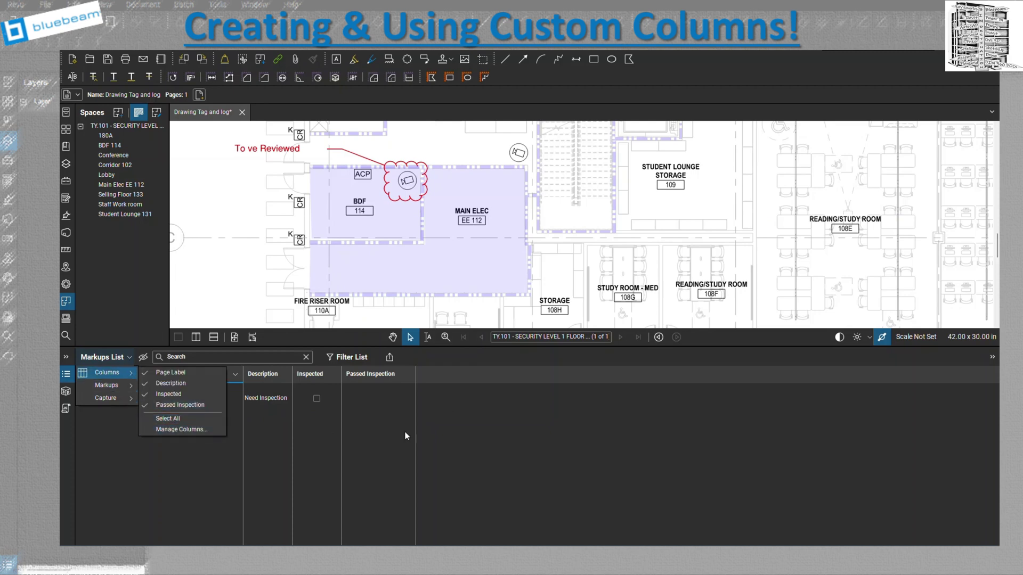
left_click(373, 399)
left_click(386, 399)
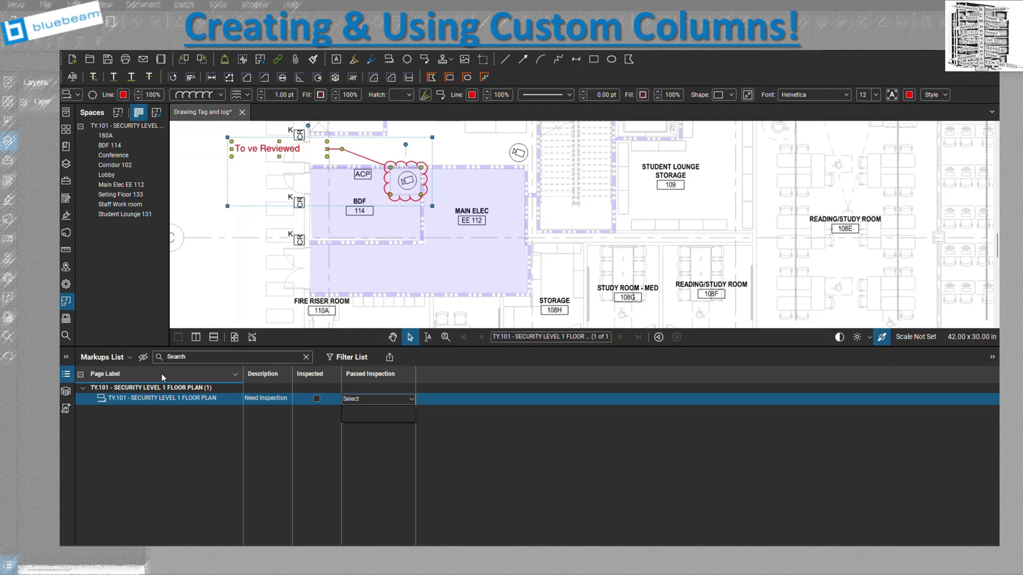
Add the built-in Subject column to the available columns and display it in the markups list
left_click(129, 358)
mouse_move(132, 375)
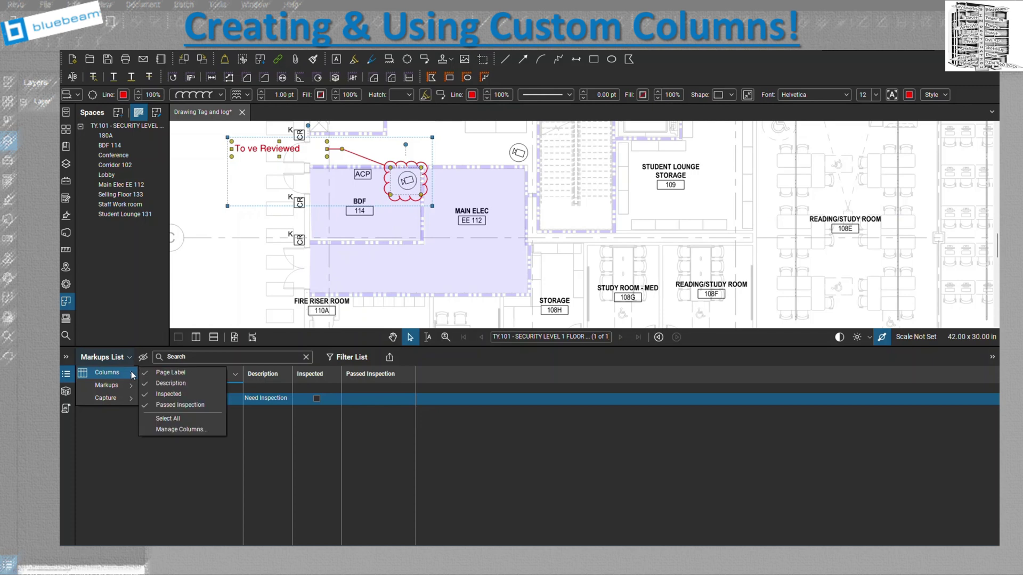
left_click(189, 432)
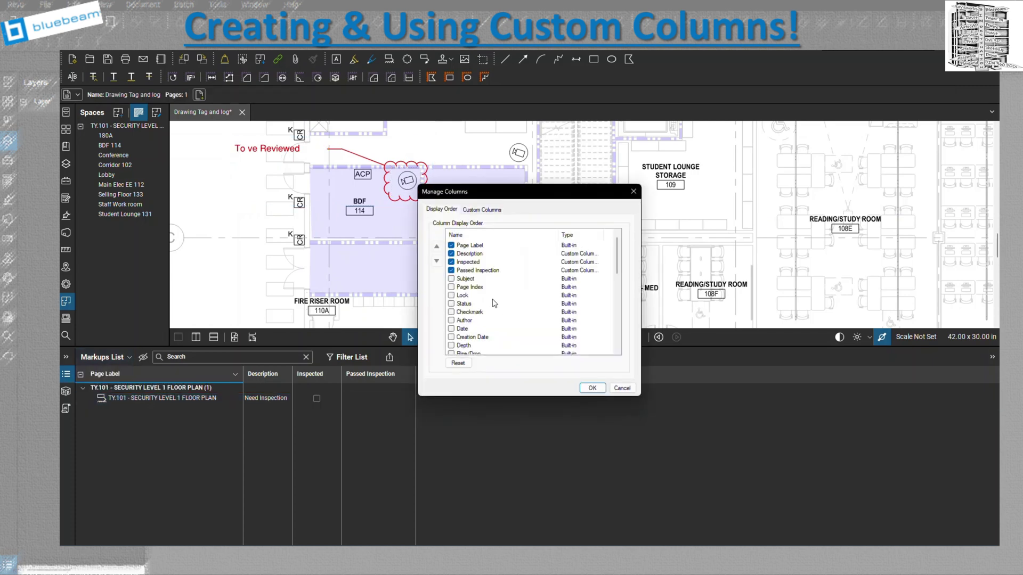
left_click(590, 387)
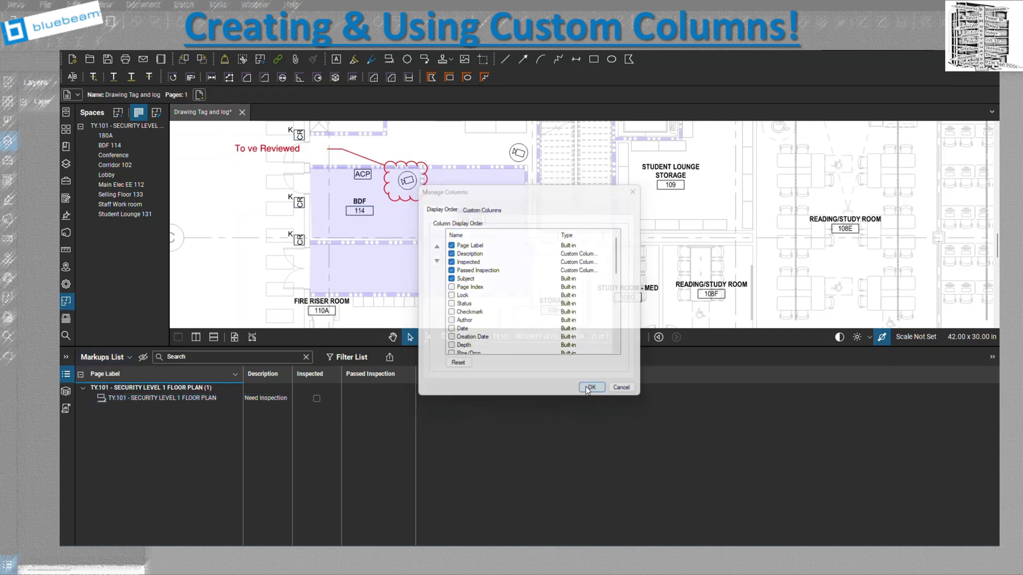
left_click(130, 358)
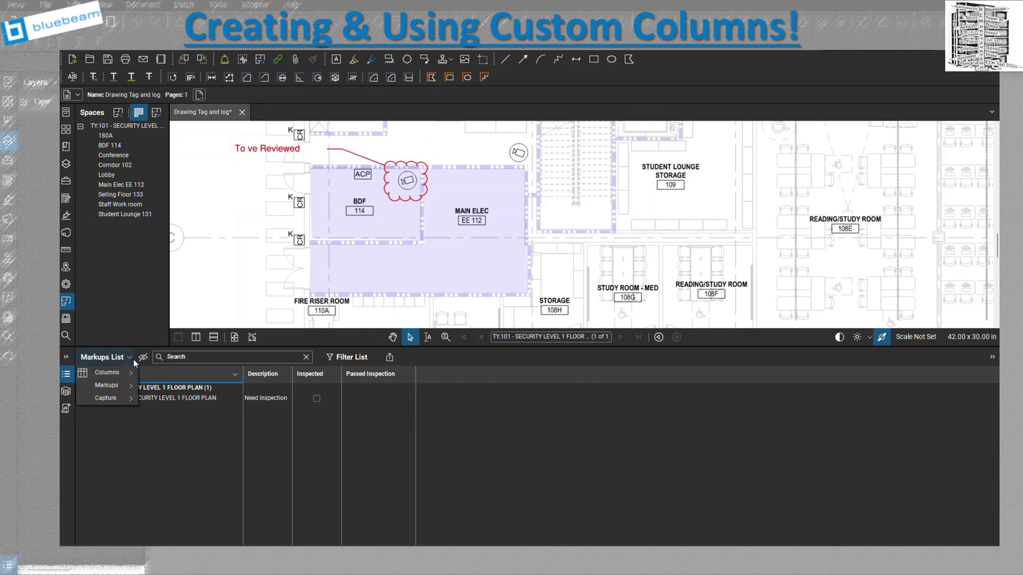
mouse_move(130, 375)
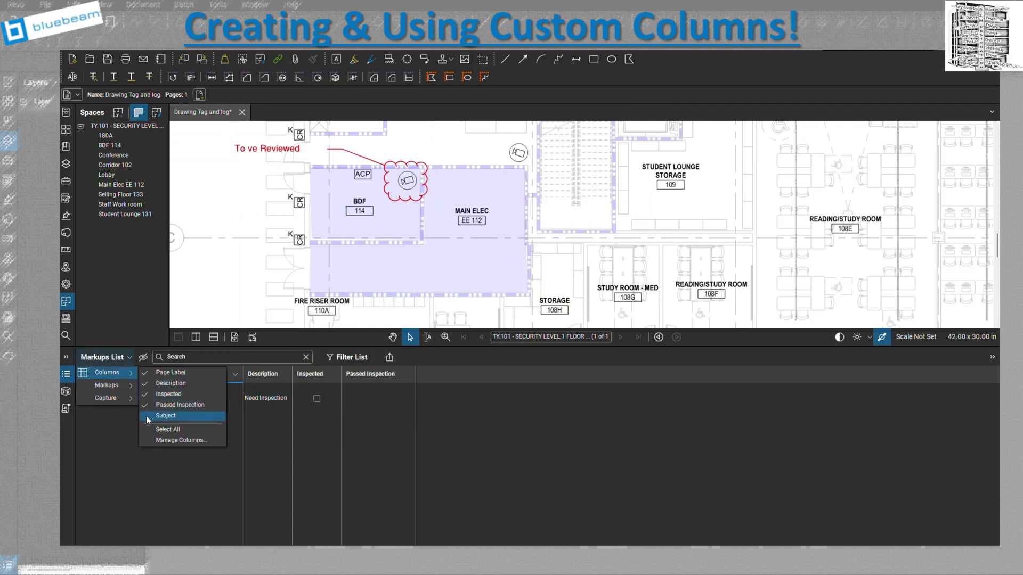
left_click(165, 415)
Replace the cloud markup's subject with "EE Room"
left_click(438, 399)
left_click(455, 398)
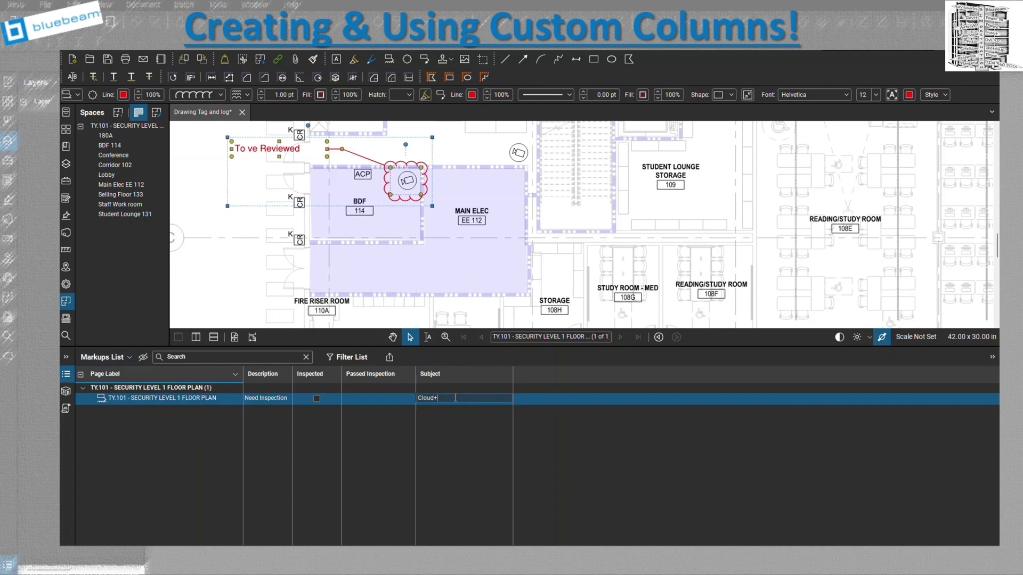
key("BackSpace")
key("BackSpace")
key("BackSpace")
key("BackSpace")
key("BackSpace")
key("BackSpace")
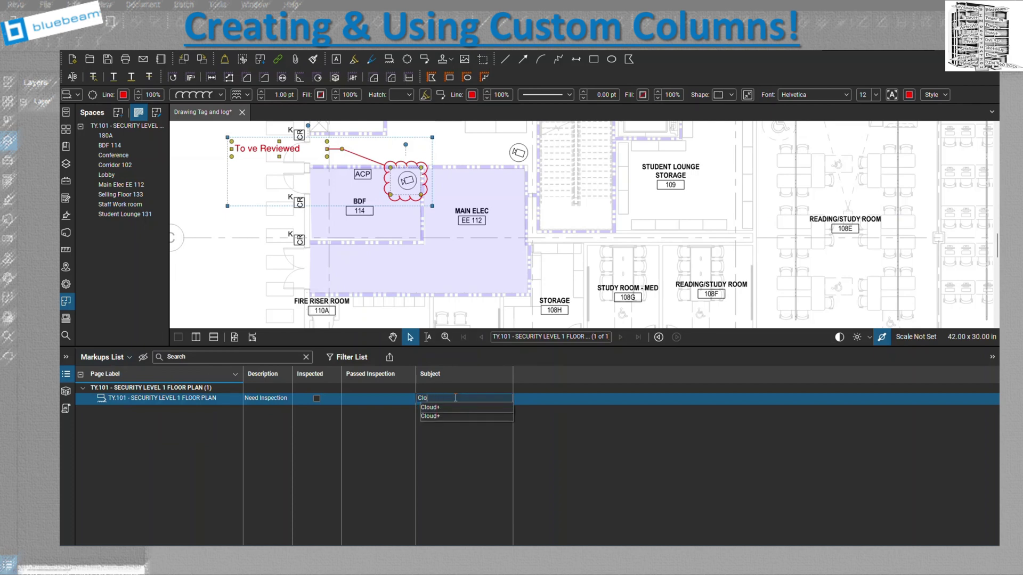
type("EE Room")
Choose Yes for the markup's Passed Inspection value, change it to No, and tick Inspected
left_click(397, 400)
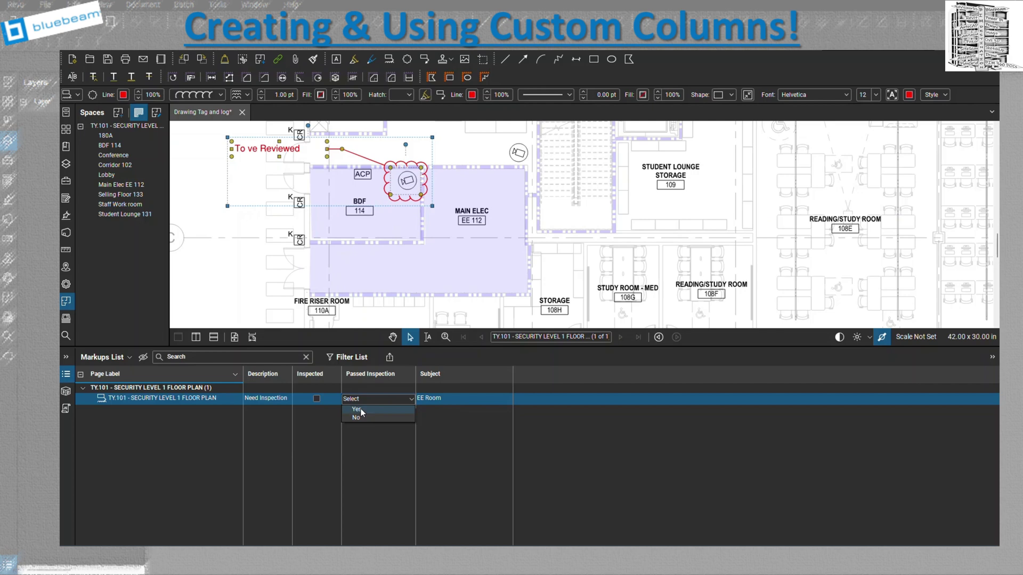
left_click(362, 410)
left_click(373, 400)
left_click(361, 417)
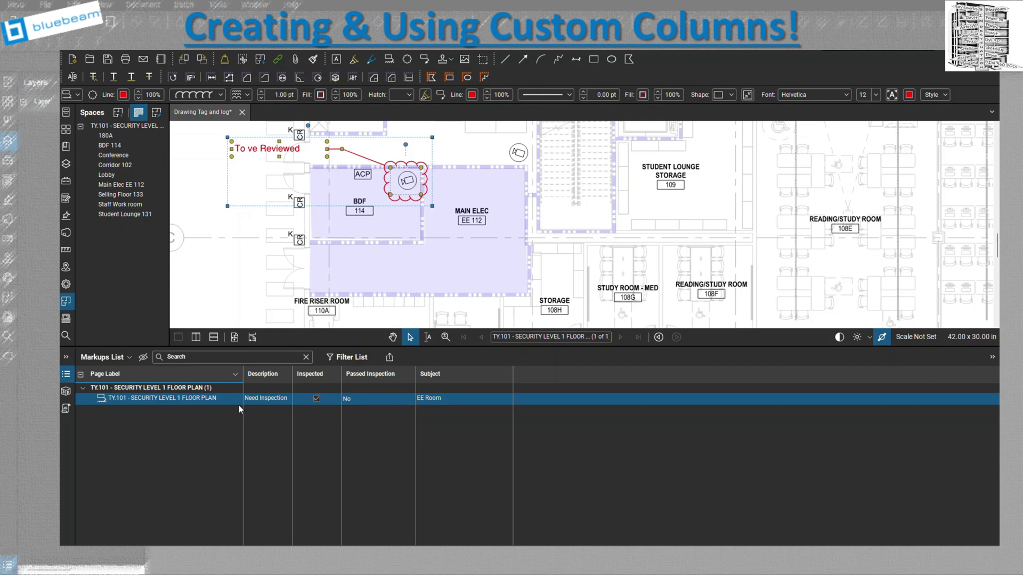
Start a new custom column for the markups list with type Date and format MM/dd/yyyy
left_click(128, 358)
mouse_move(109, 372)
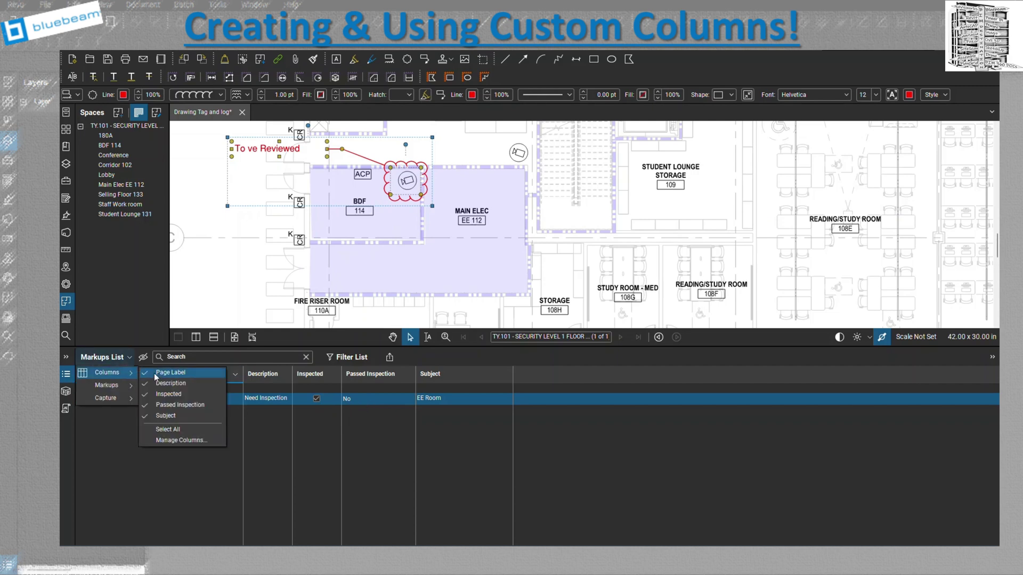
left_click(209, 436)
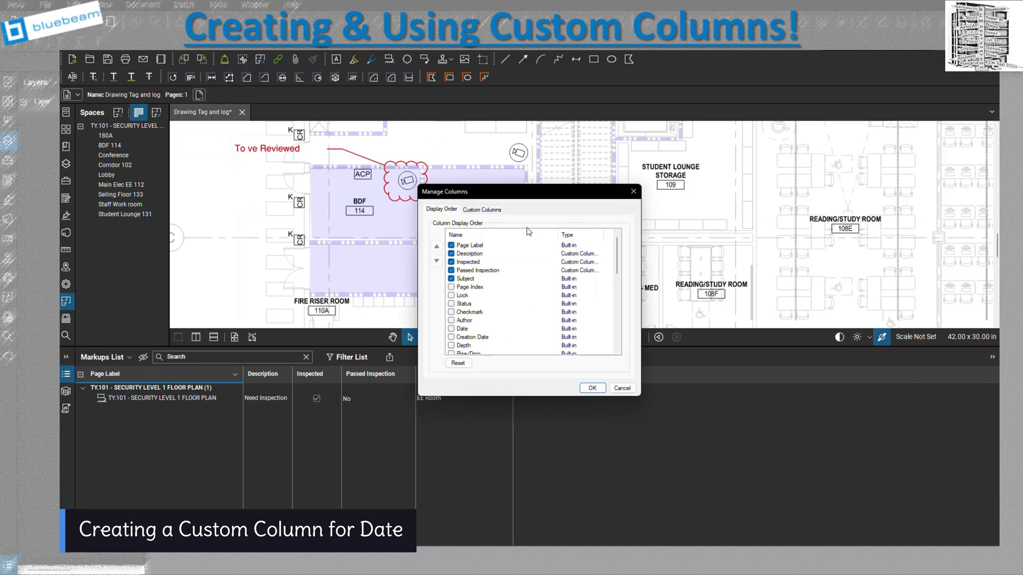
left_click(483, 210)
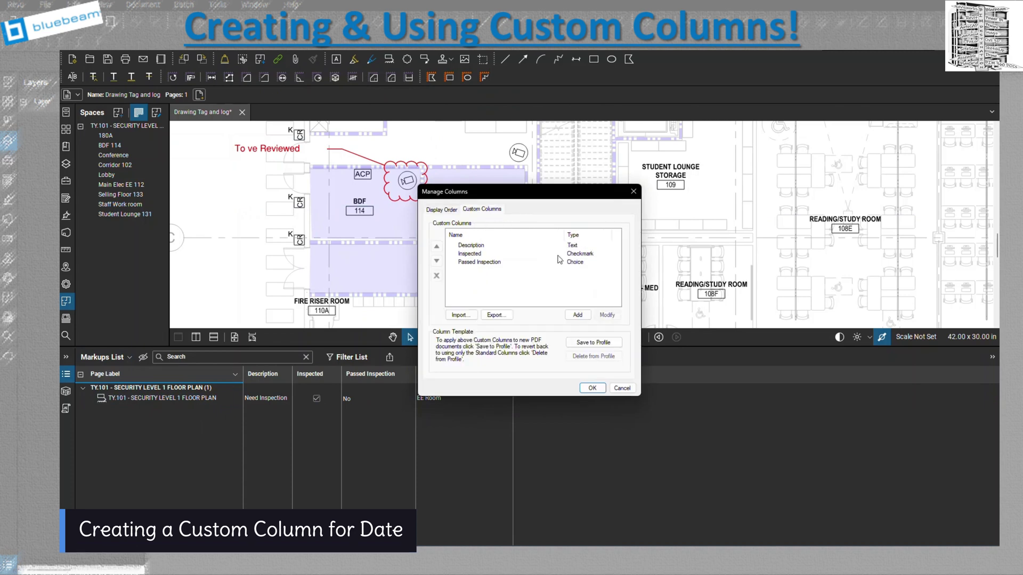
left_click(585, 319)
left_click(531, 239)
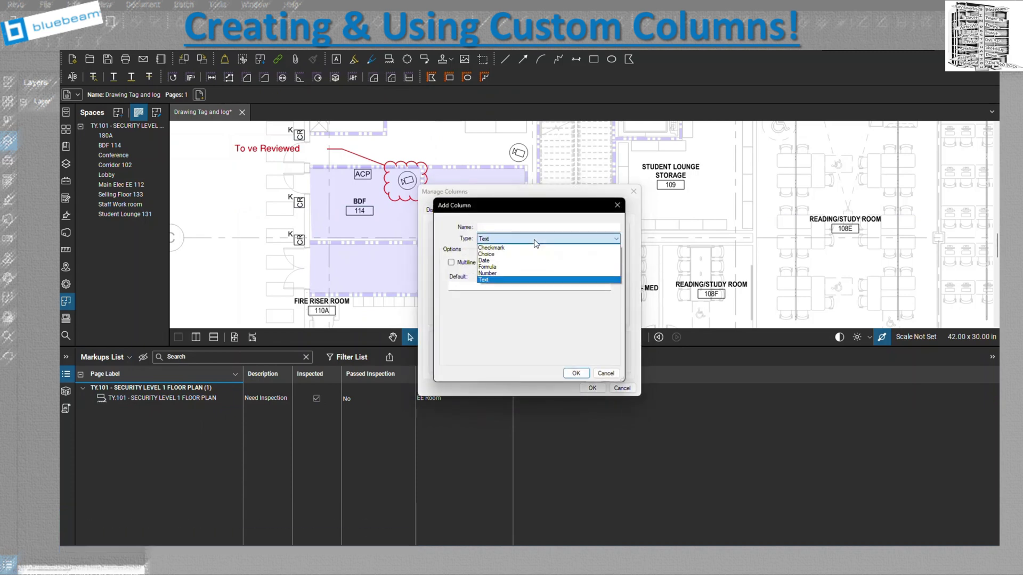
left_click(532, 261)
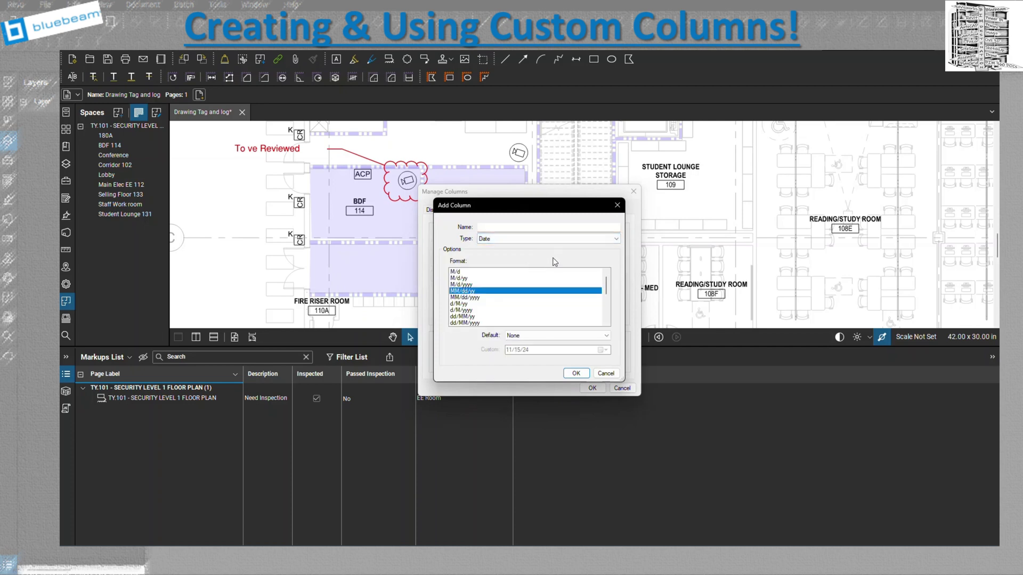
left_click(474, 299)
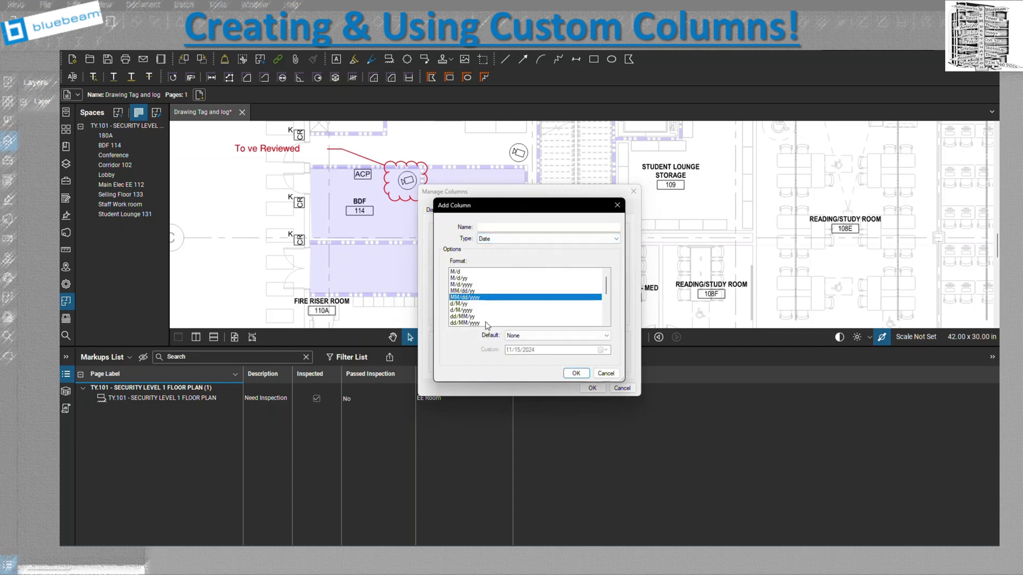
Name the date column "Inspection Date" and apply it to the markups list
left_click(577, 375)
left_click(527, 308)
type("Inspection date")
left_click(506, 228)
key("BackSpace")
type("Date")
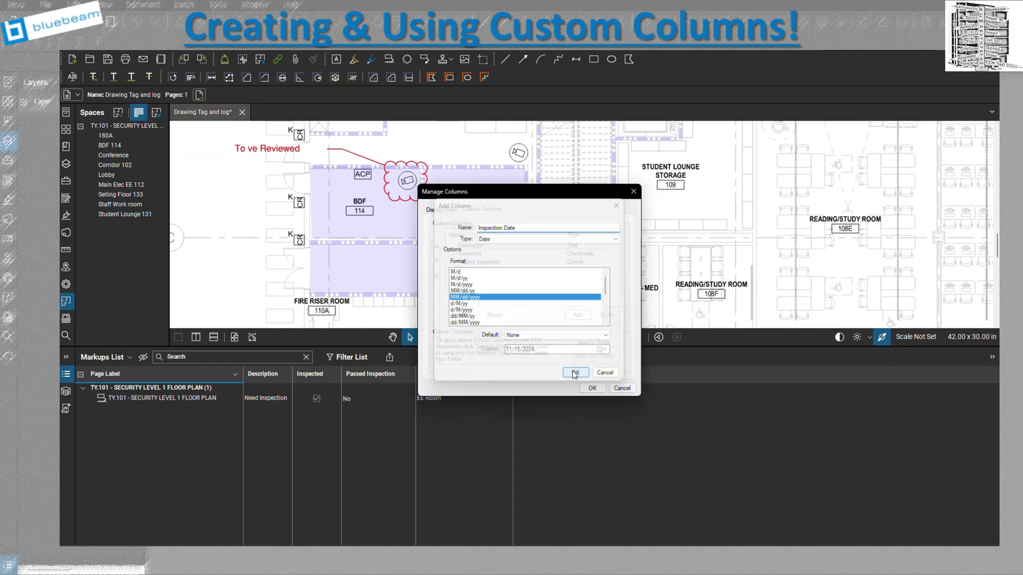
left_click(576, 374)
left_click(593, 388)
Set the markup's Inspection Date to 11/07/2024
left_click(549, 400)
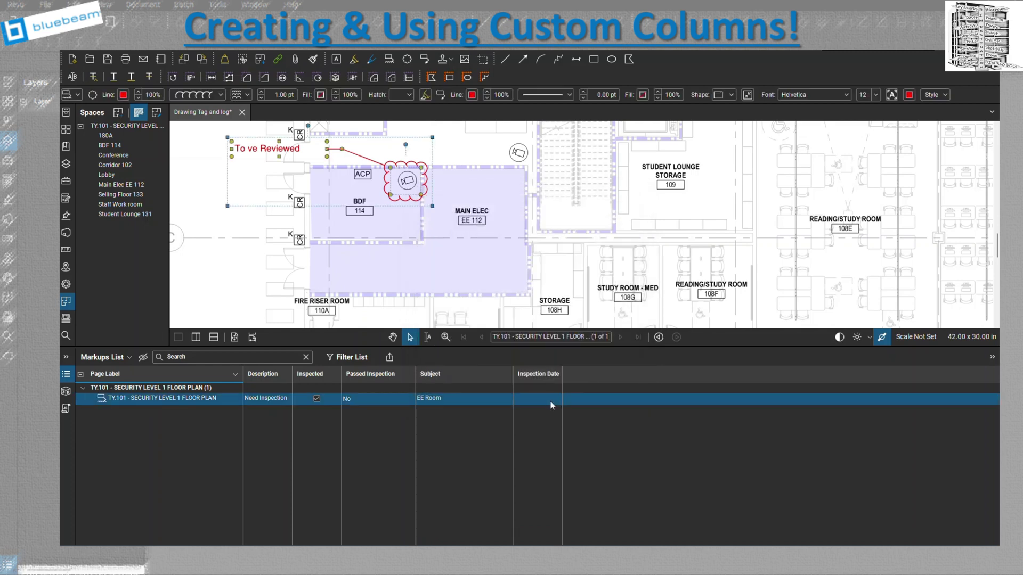
left_click(551, 401)
left_click(558, 400)
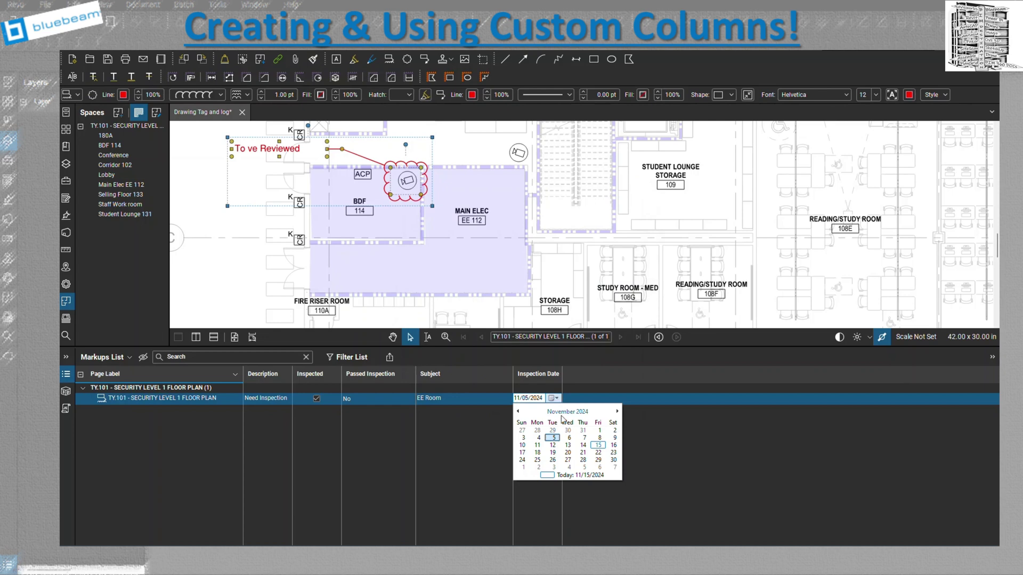
left_click(581, 440)
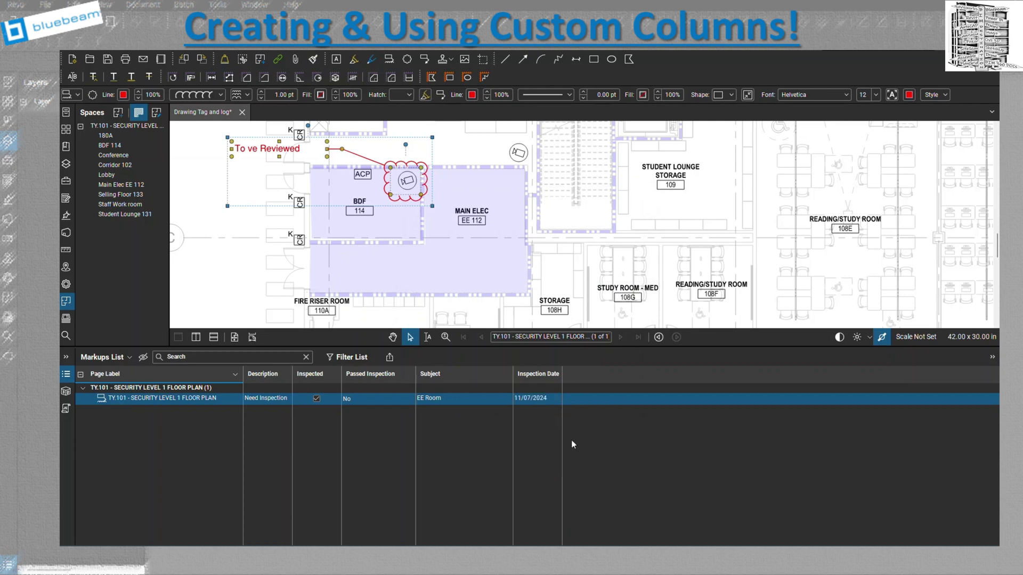
Change the markup's Inspection Date to 11/13/2024
left_click(559, 401)
left_click(556, 399)
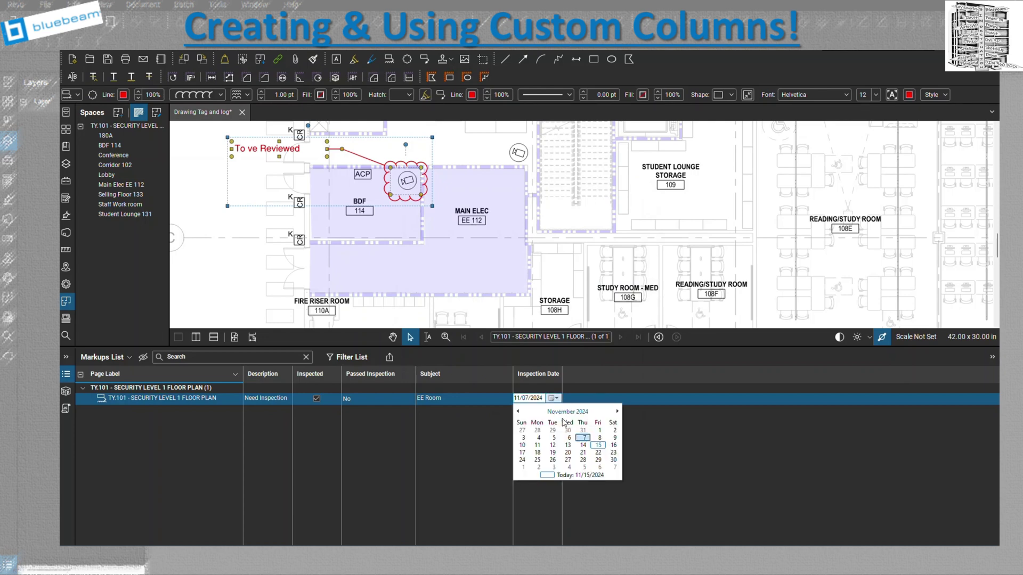
left_click(568, 446)
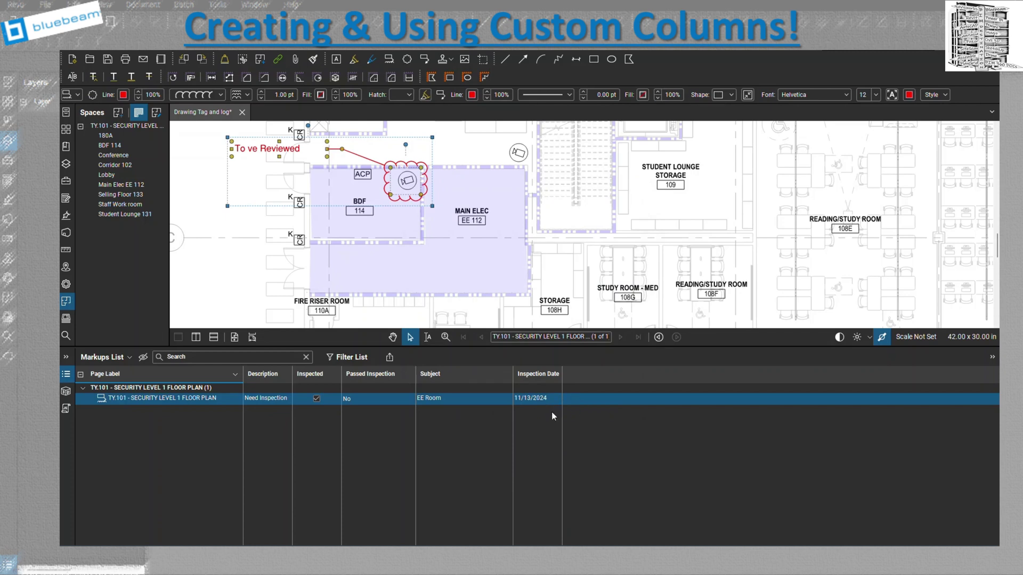
Start another custom column of type Number, using Currency format, 2 decimal places and the Dollar ($) symbol
left_click(129, 357)
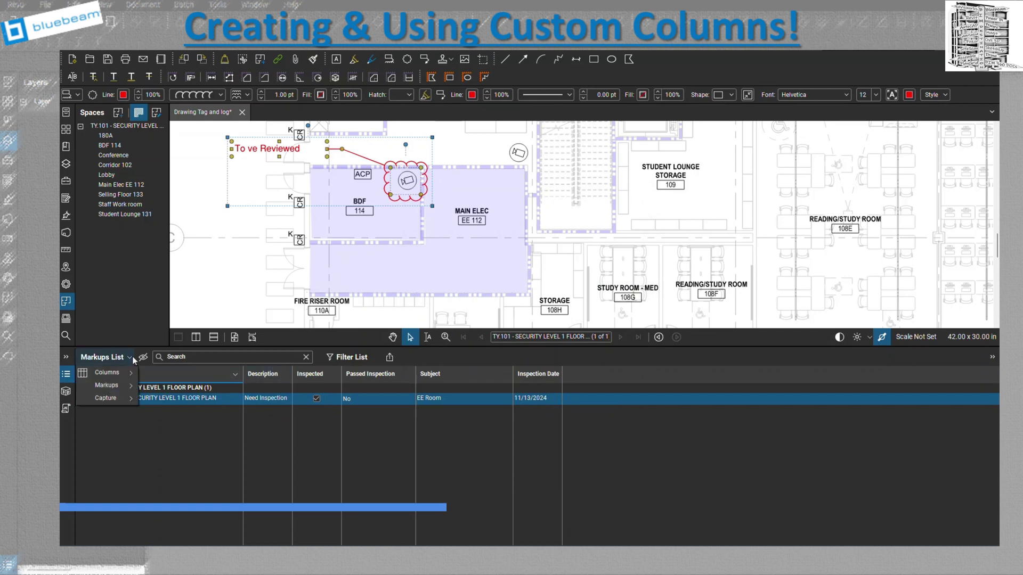
mouse_move(123, 372)
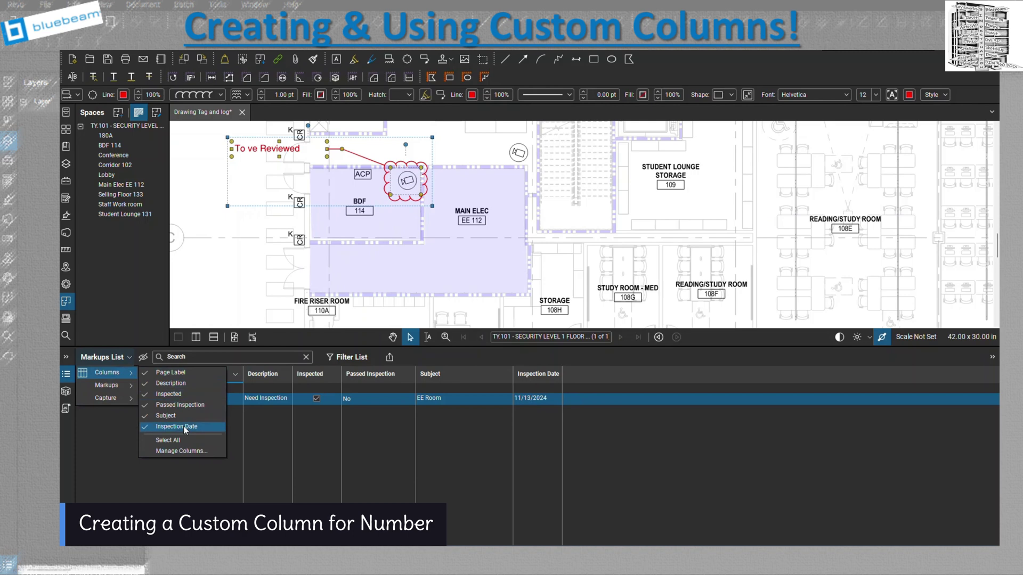
left_click(181, 451)
left_click(481, 209)
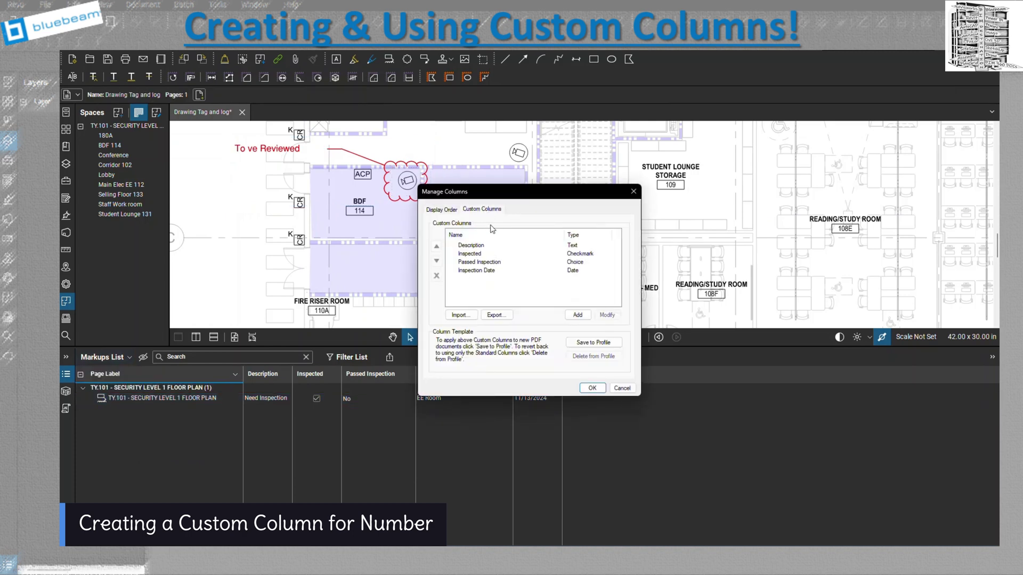
left_click(577, 315)
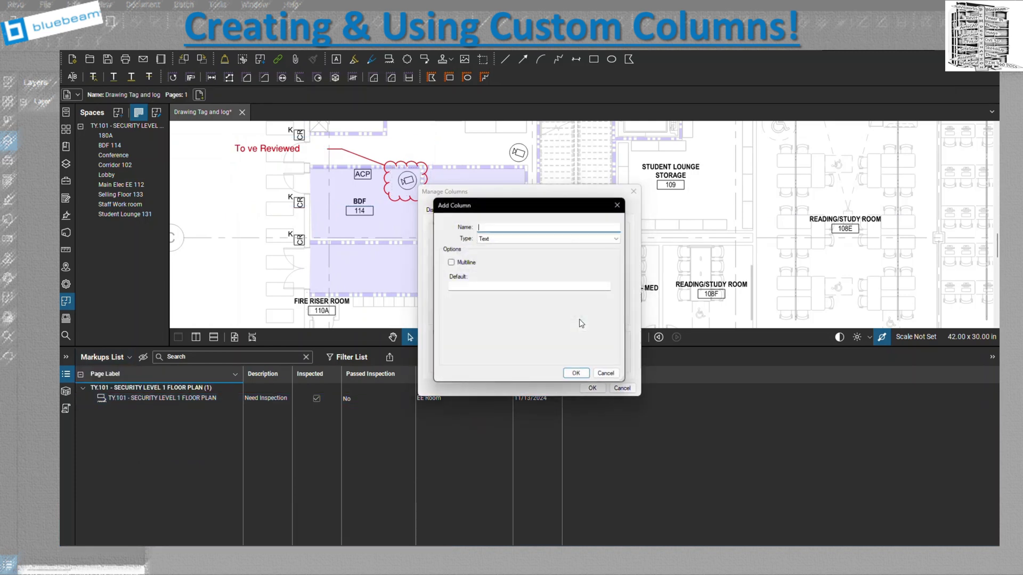
left_click(514, 243)
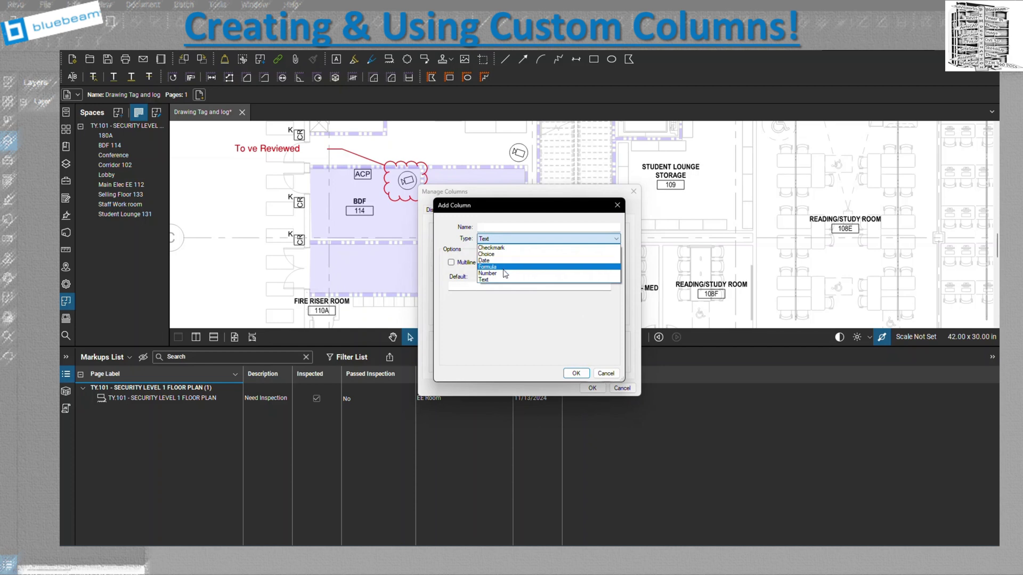
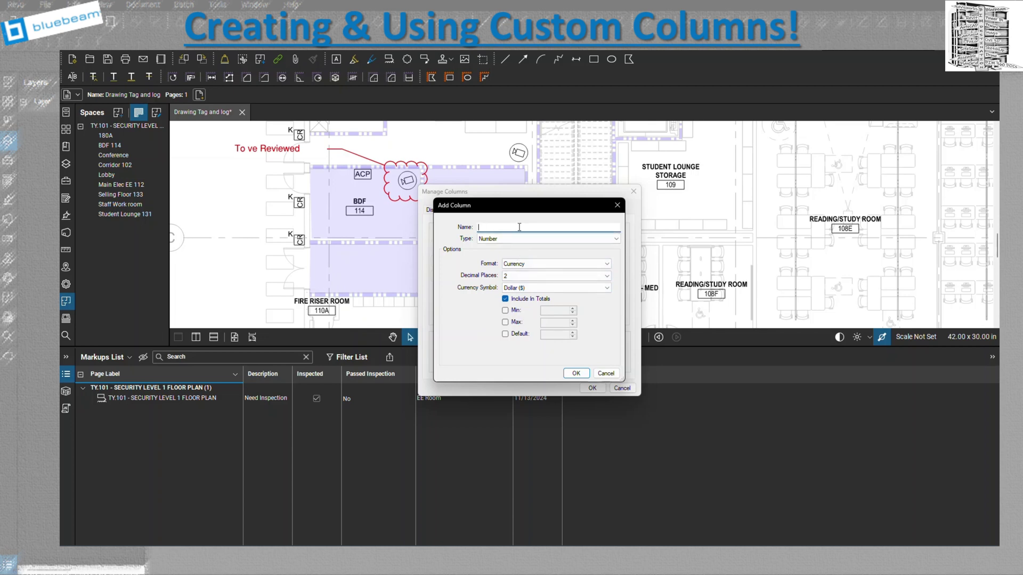
Name the number column "Cost per SF" and apply it to the markups list
type("Cost per SF")
left_click(576, 374)
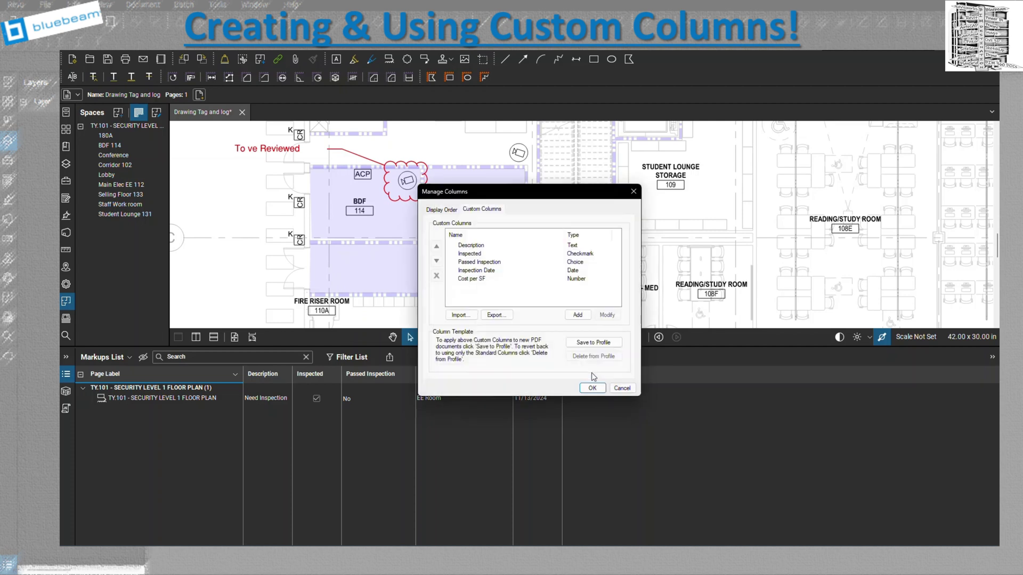
left_click(593, 388)
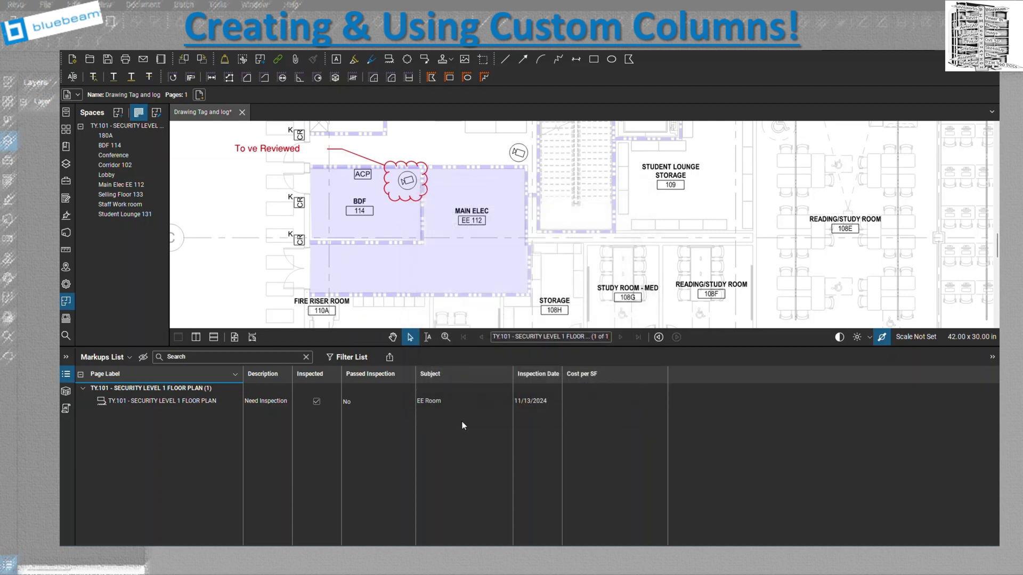
Set the EE Room markup's Cost per SF to 65 and select the markup in the list
left_click(599, 404)
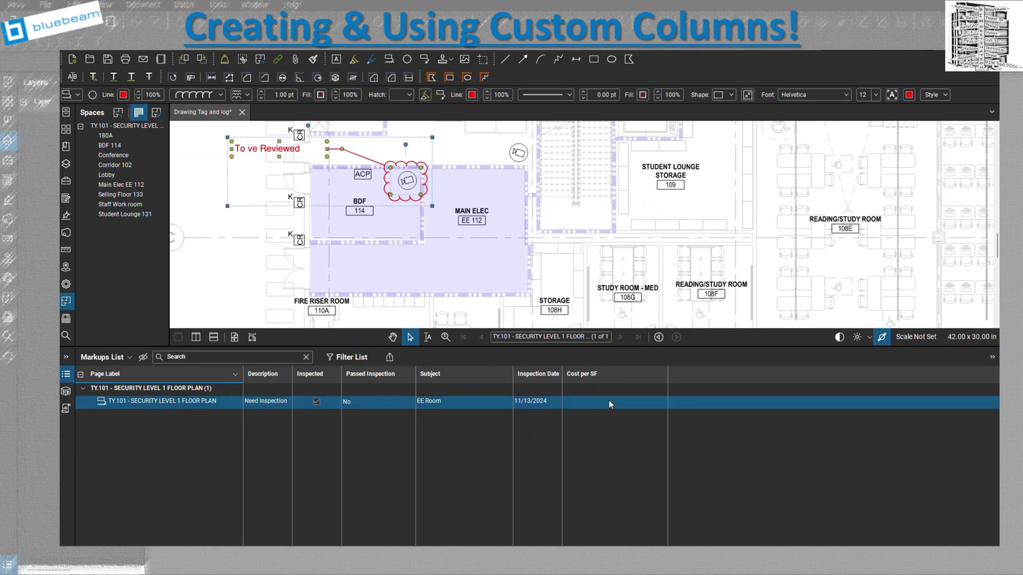
left_click(608, 401)
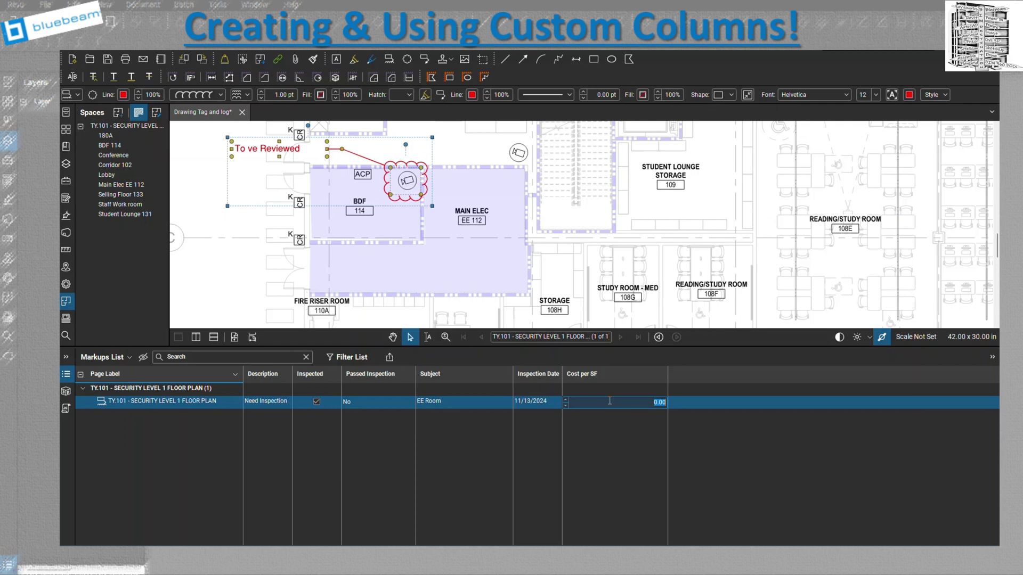
type("65")
left_click(648, 419)
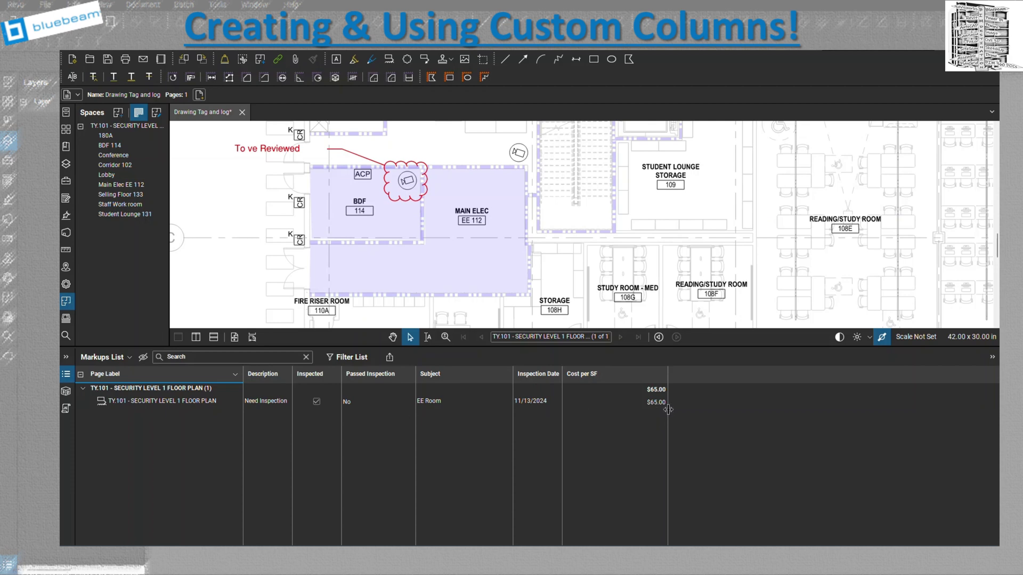
left_click(196, 401)
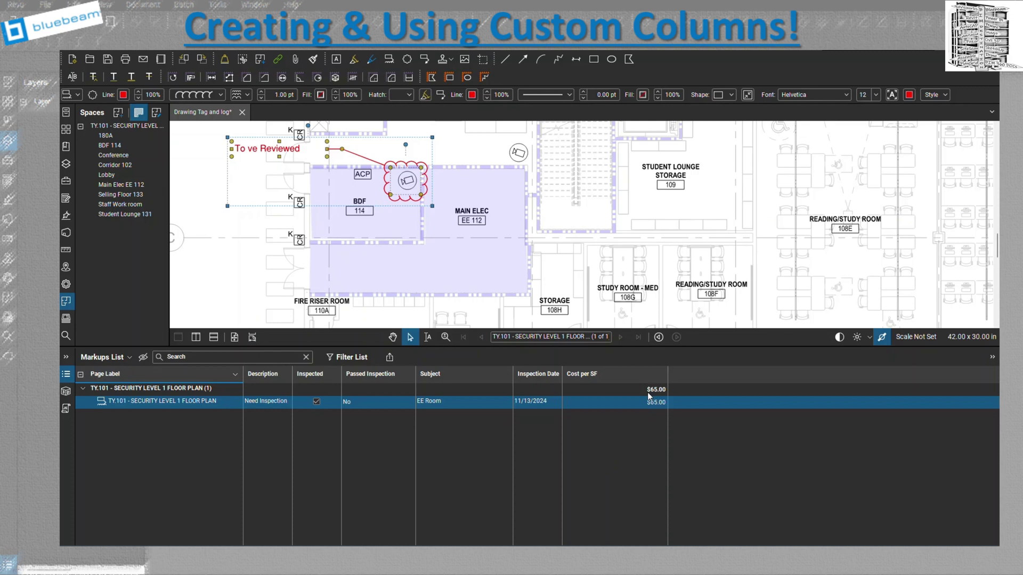
Enable the built-in Area column for the markups list and show it after Cost per SF
left_click(130, 362)
mouse_move(131, 373)
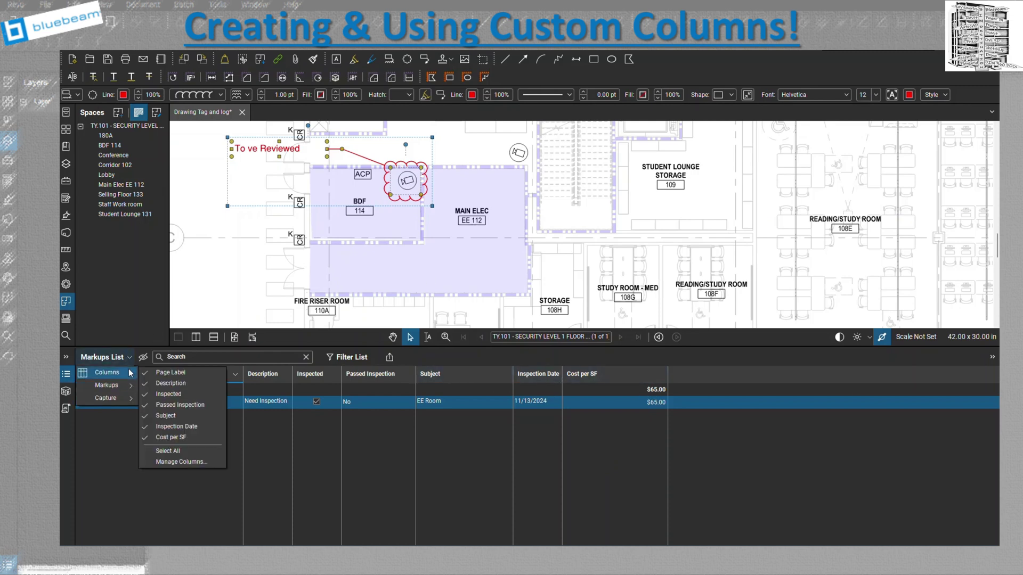
left_click(192, 462)
scroll(475, 349, "down", 7)
left_click(452, 313)
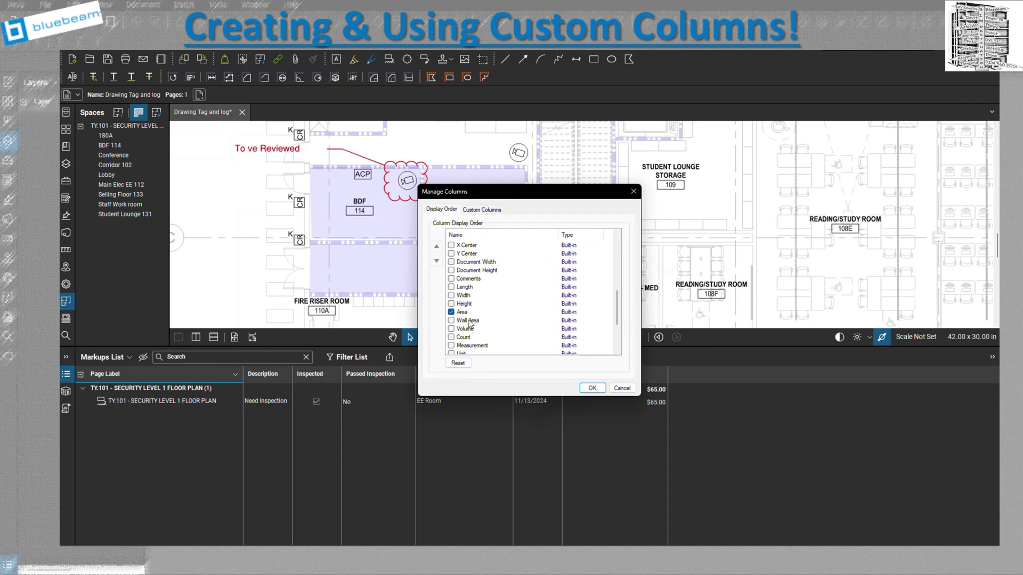
left_click(582, 390)
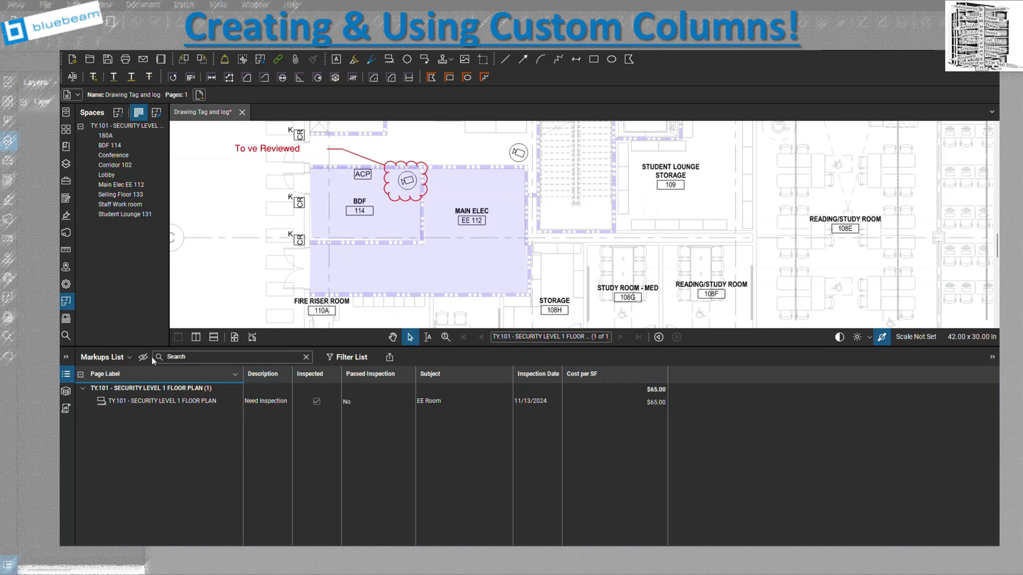
left_click(129, 358)
mouse_move(130, 374)
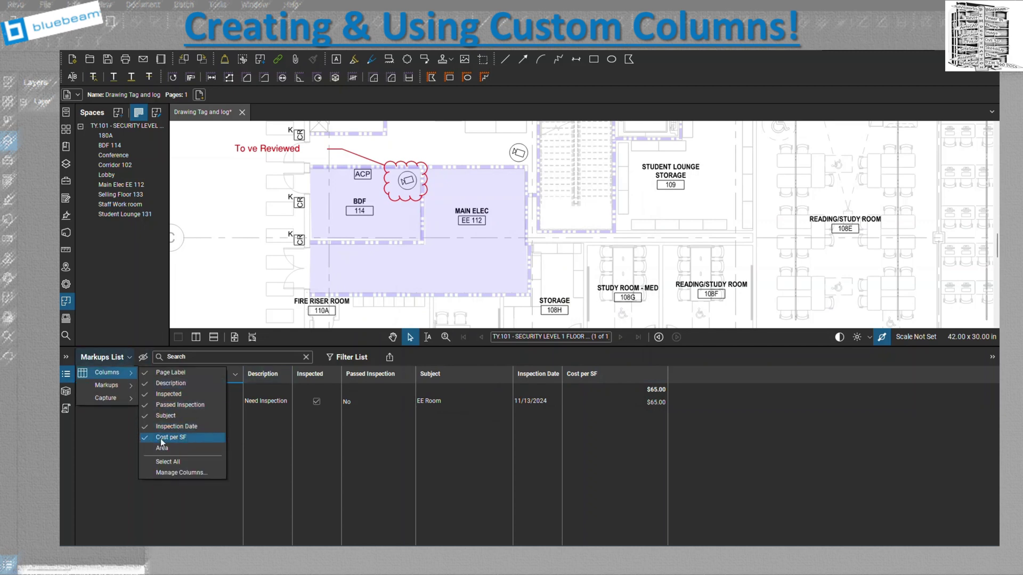
left_click(161, 449)
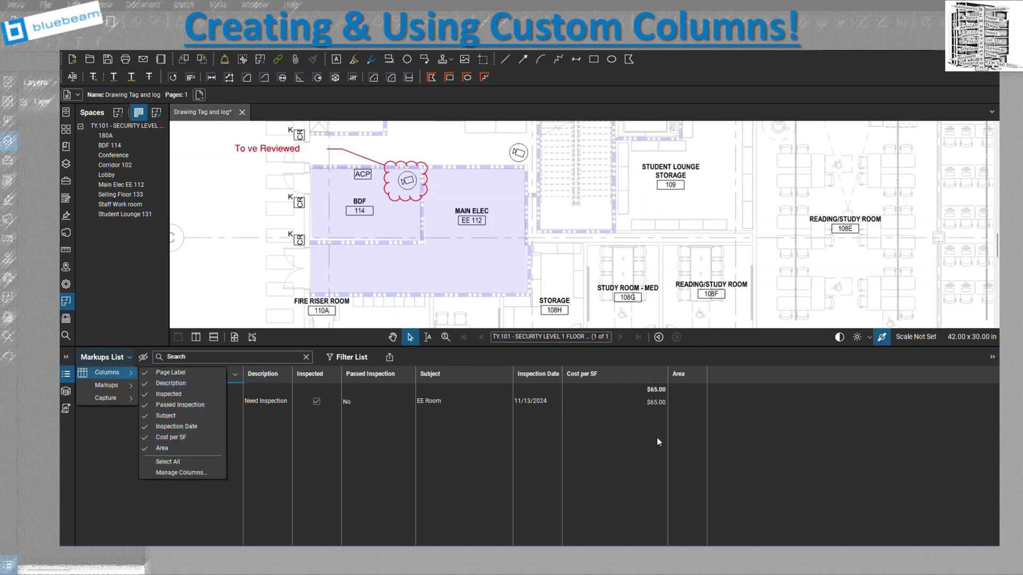
left_click(692, 414)
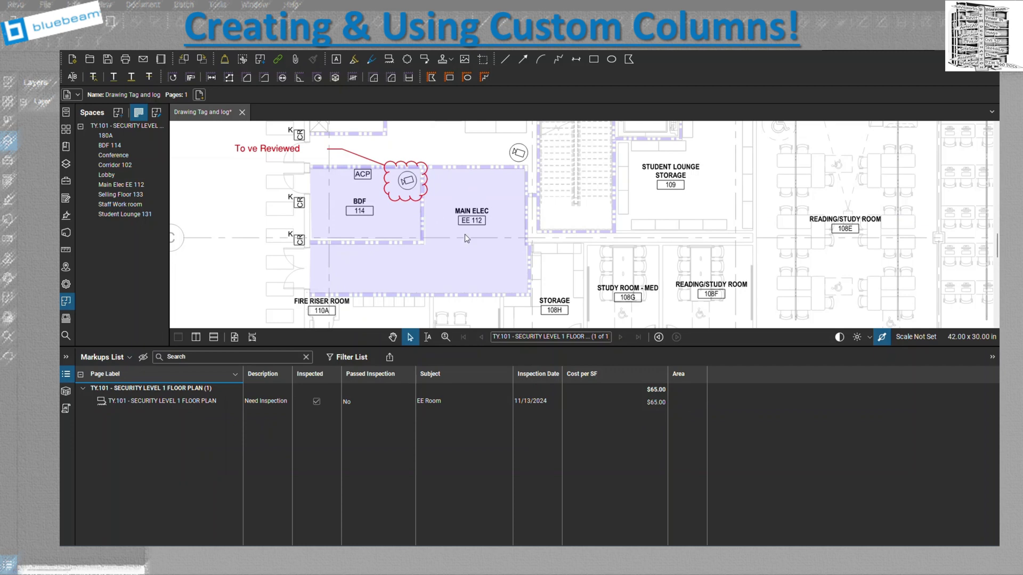
Start an area measurement at the Main Elec room and apply the preset scale 1/8" = 1'-0" with 1/4 precision to the current page
left_click(248, 78)
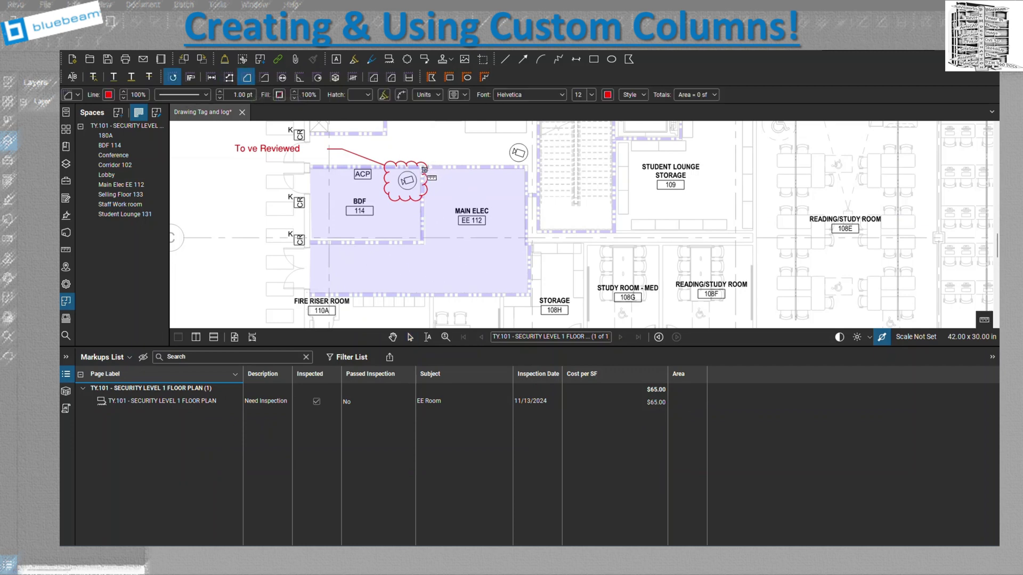
left_click(429, 170)
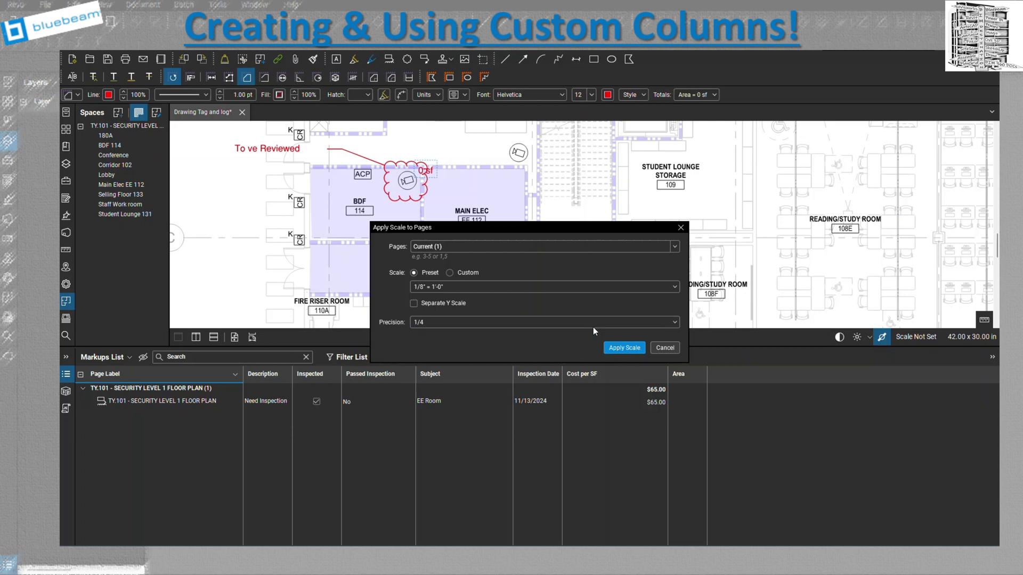
left_click(623, 348)
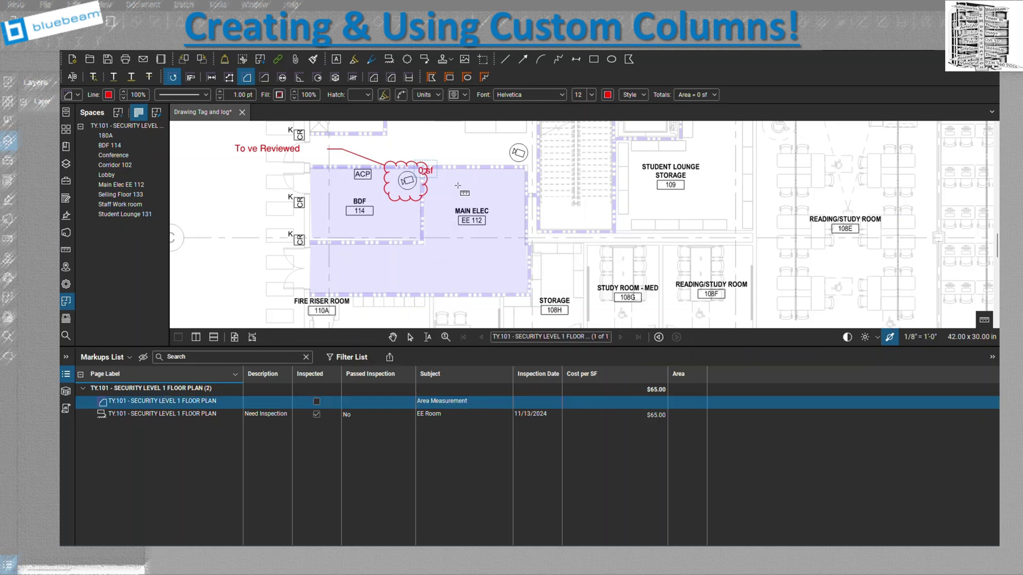
Trace the L-shaped Main Elec EE 112 room as an area measurement of about 386 sf and delete the stray 0 sf measurement
left_click(422, 168)
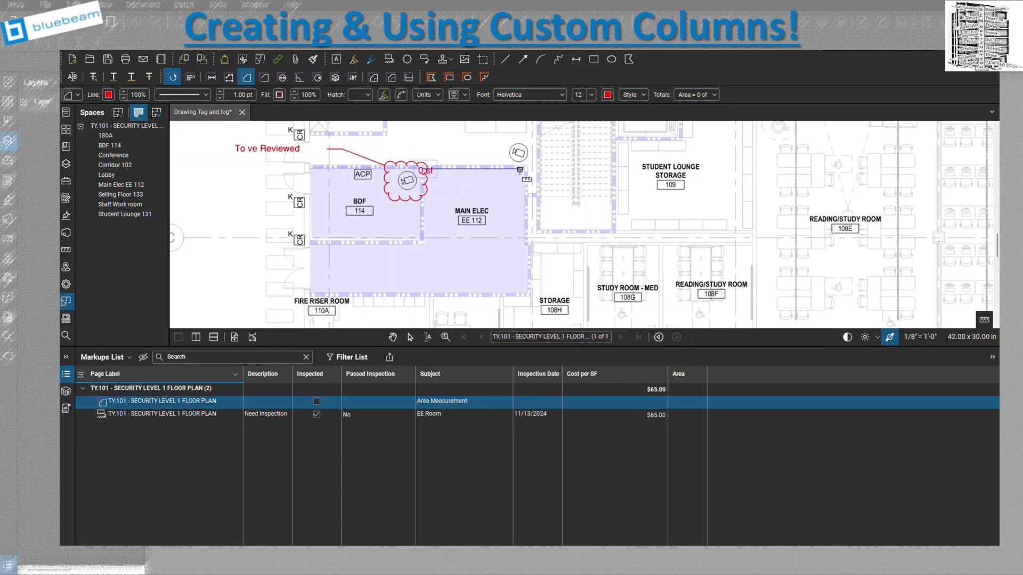
left_click(525, 171)
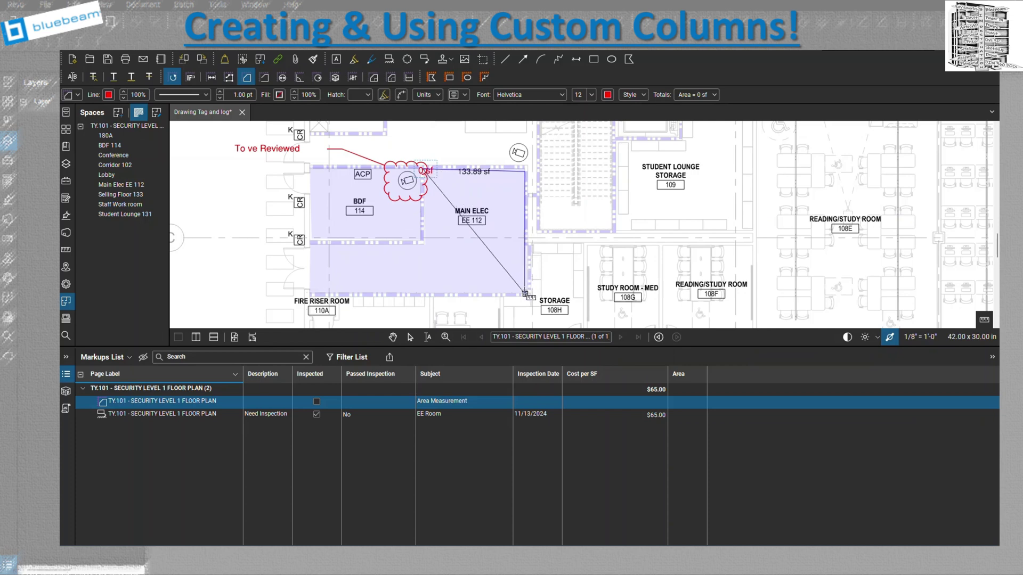
left_click(525, 294)
left_click(311, 293)
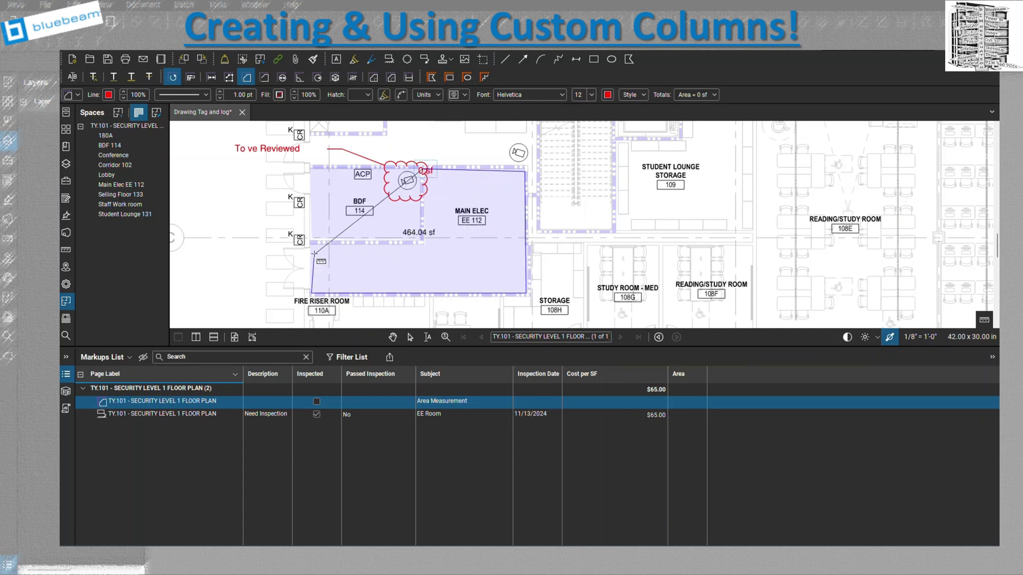
left_click(310, 246)
double_click(425, 245)
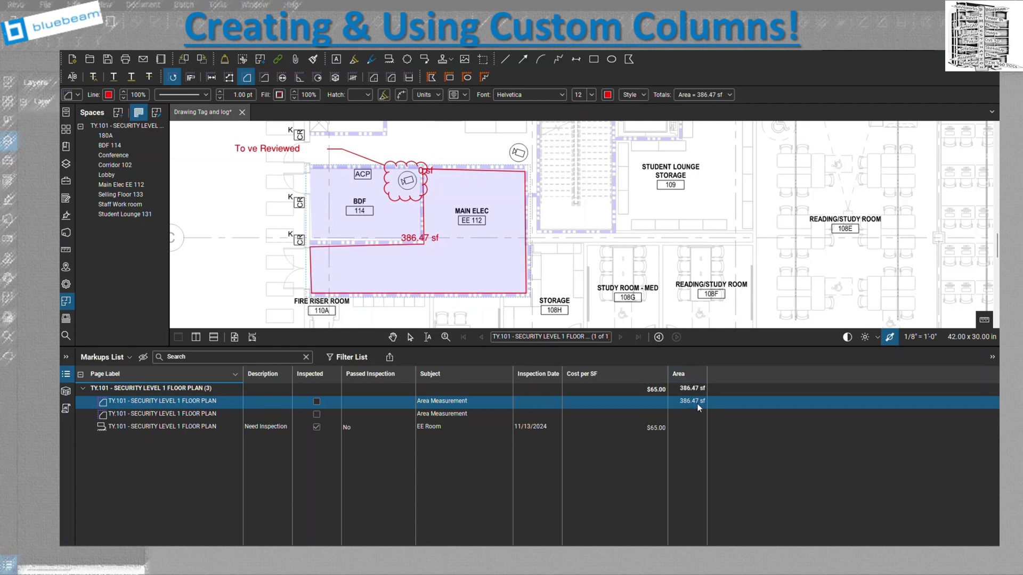
left_click(430, 173)
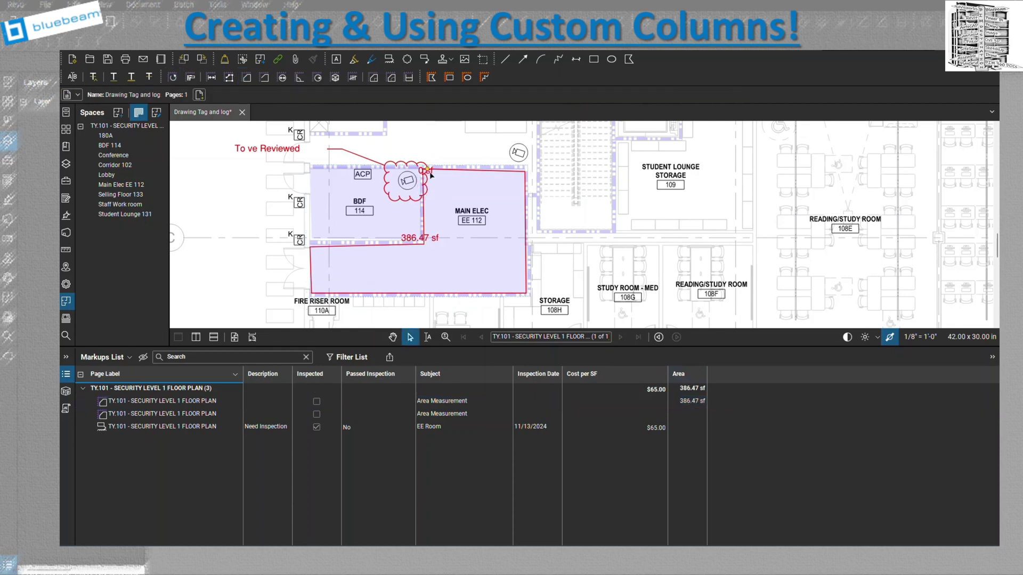
key("Delete")
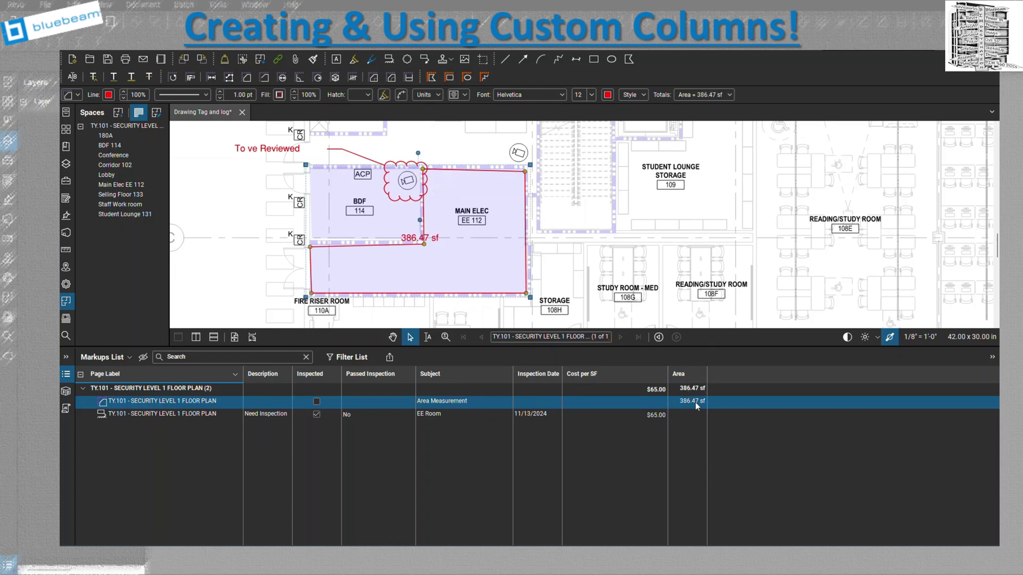
Set the Main Elec area measurement's Cost per SF to 12
left_click(661, 403)
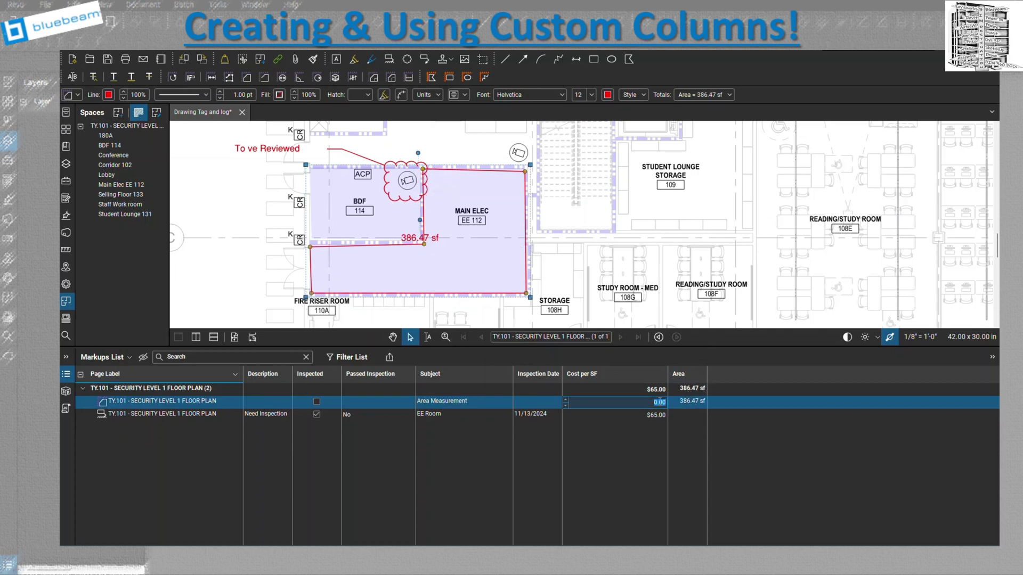
type("12")
key("Return")
left_click(641, 433)
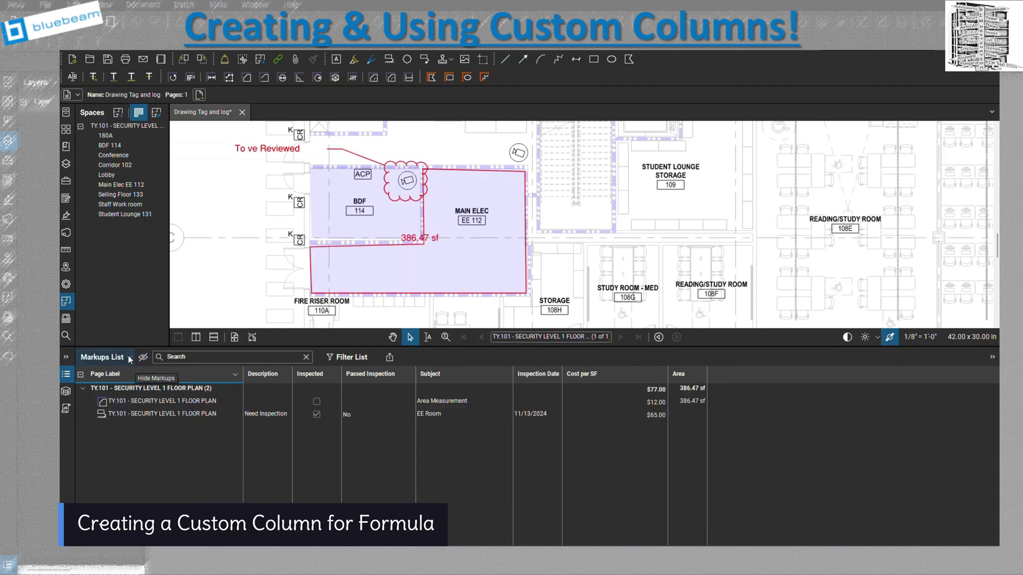
Start another custom column of type Formula and name it "Total Cost for room Build out"
left_click(130, 357)
mouse_move(126, 376)
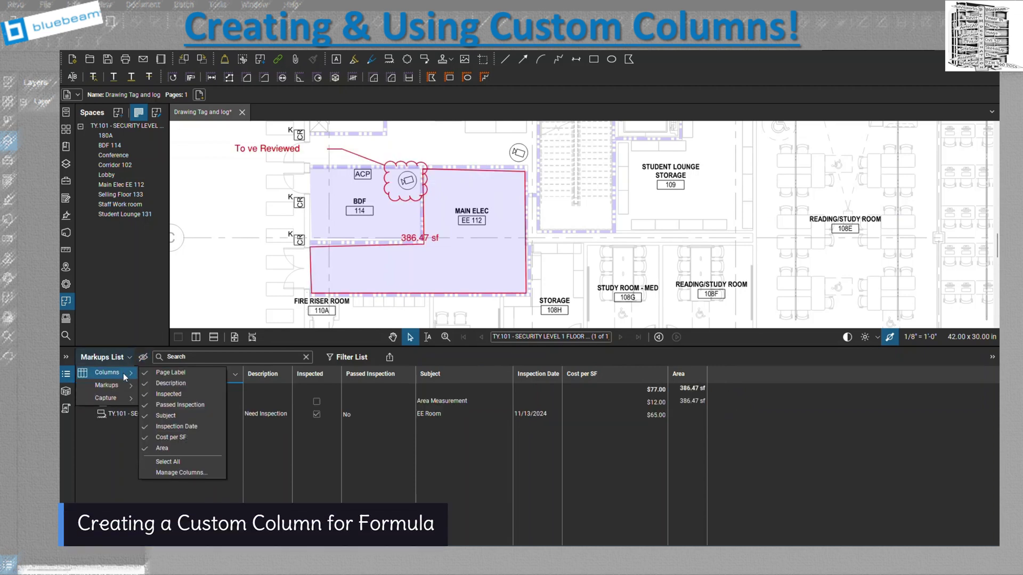
left_click(181, 473)
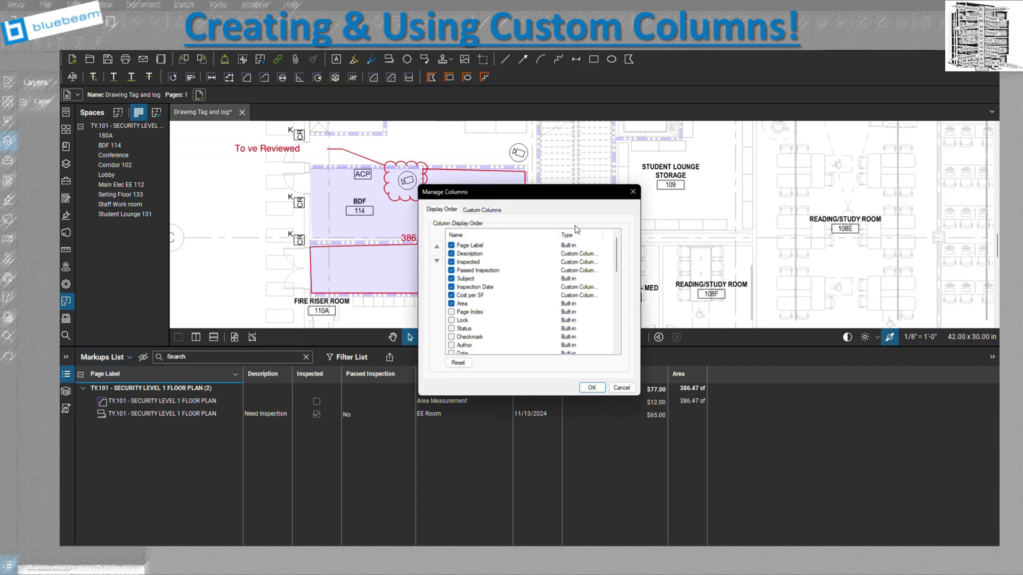
left_click(481, 211)
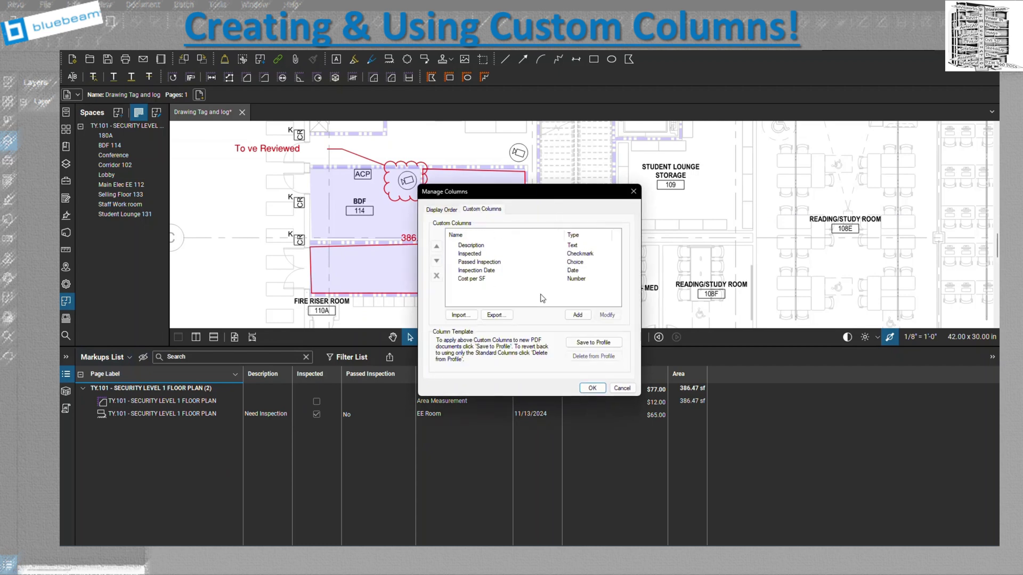
left_click(578, 317)
left_click(504, 239)
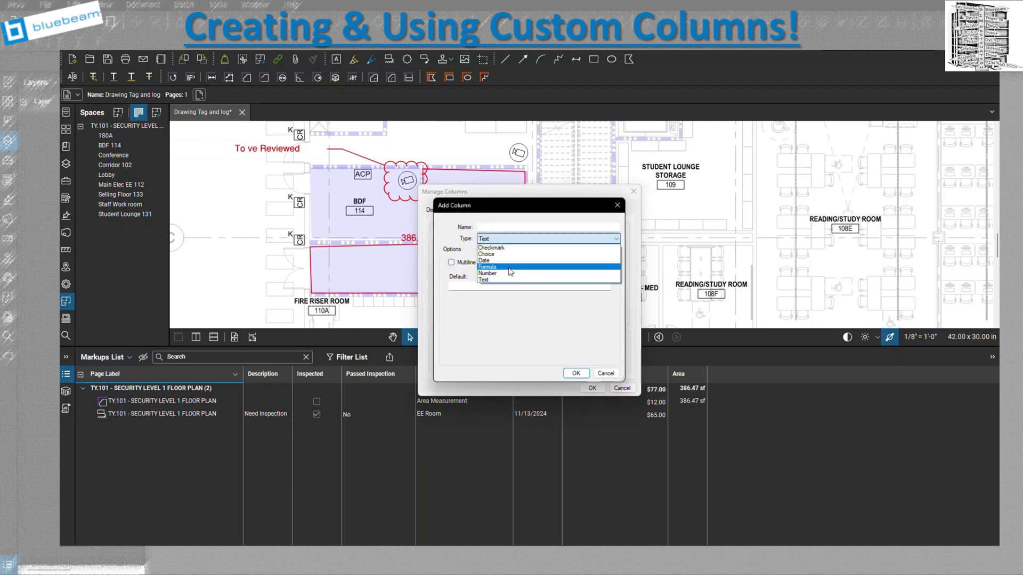
left_click(506, 281)
left_click(505, 227)
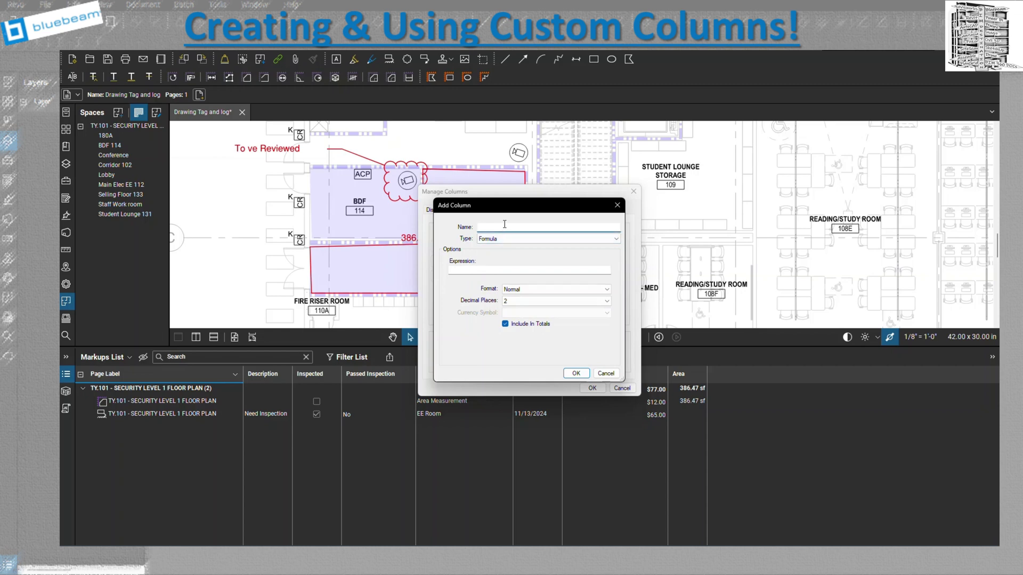
type("Total Cost for ro")
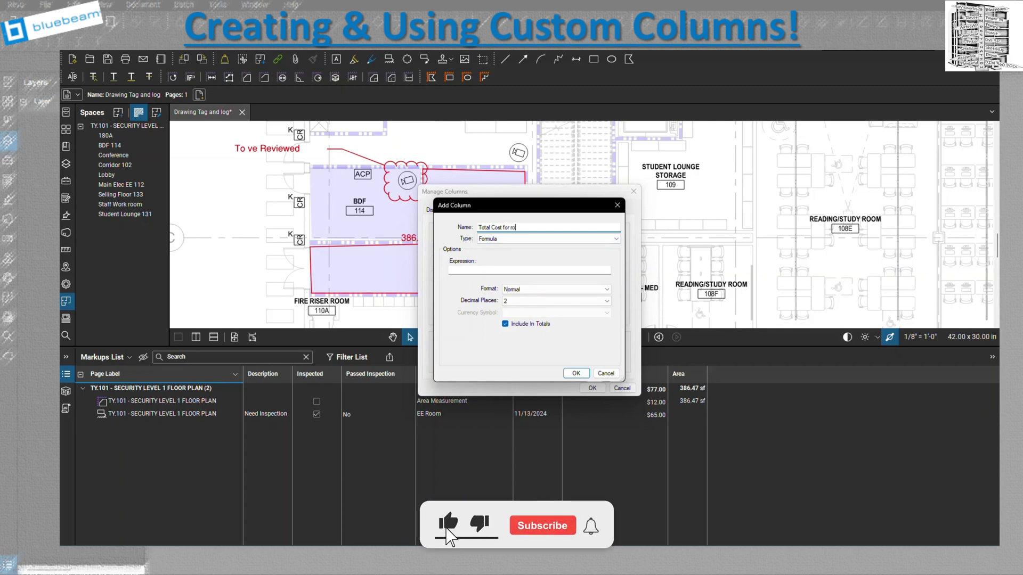
type("om Build out")
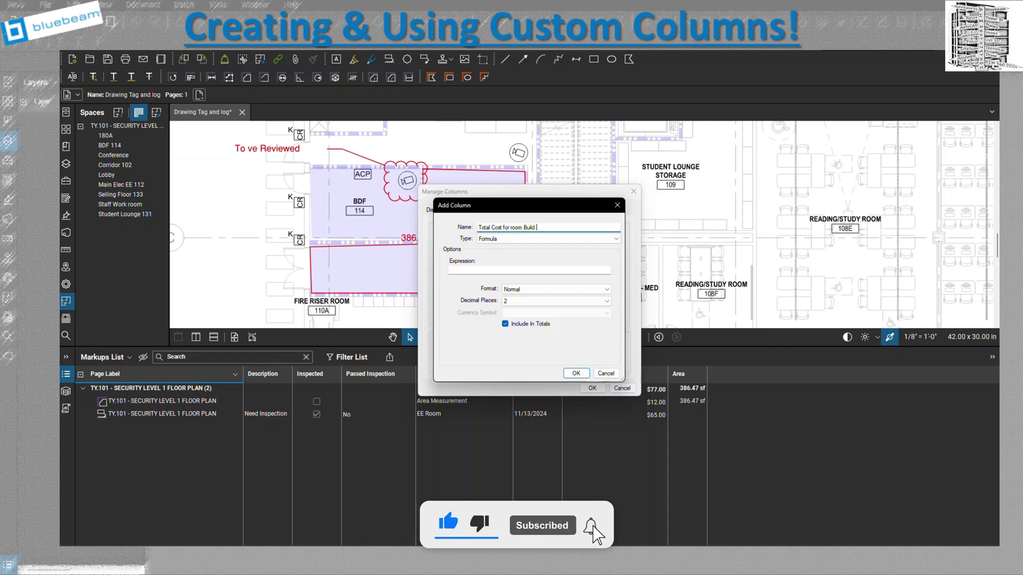
Build the formula column's expression as Area*[Cost per SF] from the available variables
left_click(483, 270)
type("A")
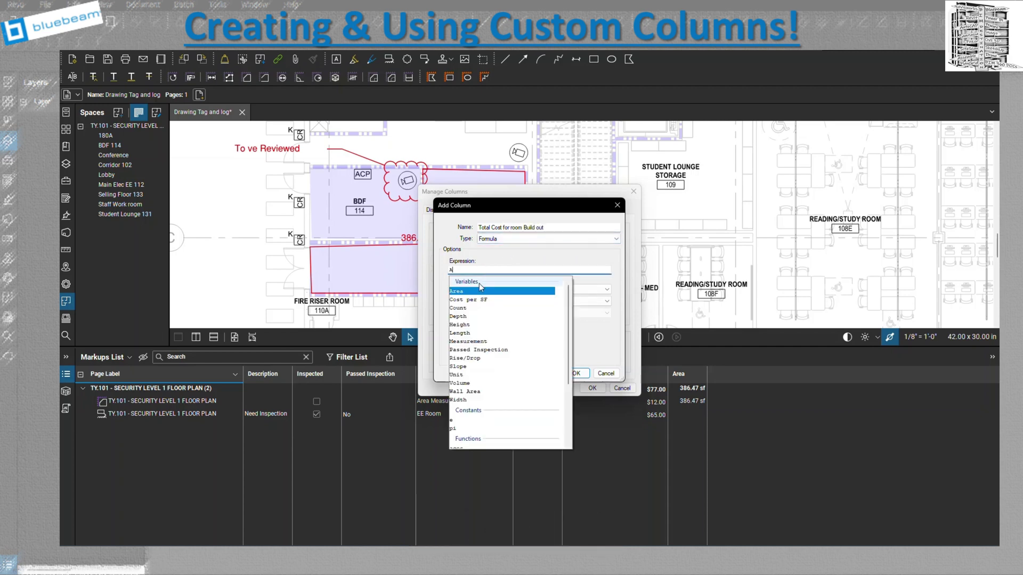
left_click(469, 292)
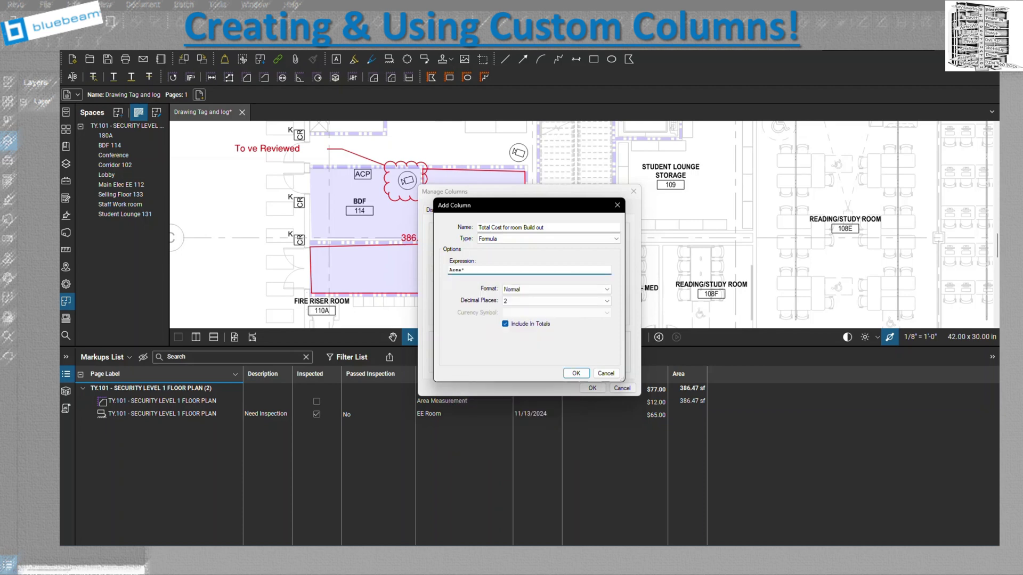
type("*A")
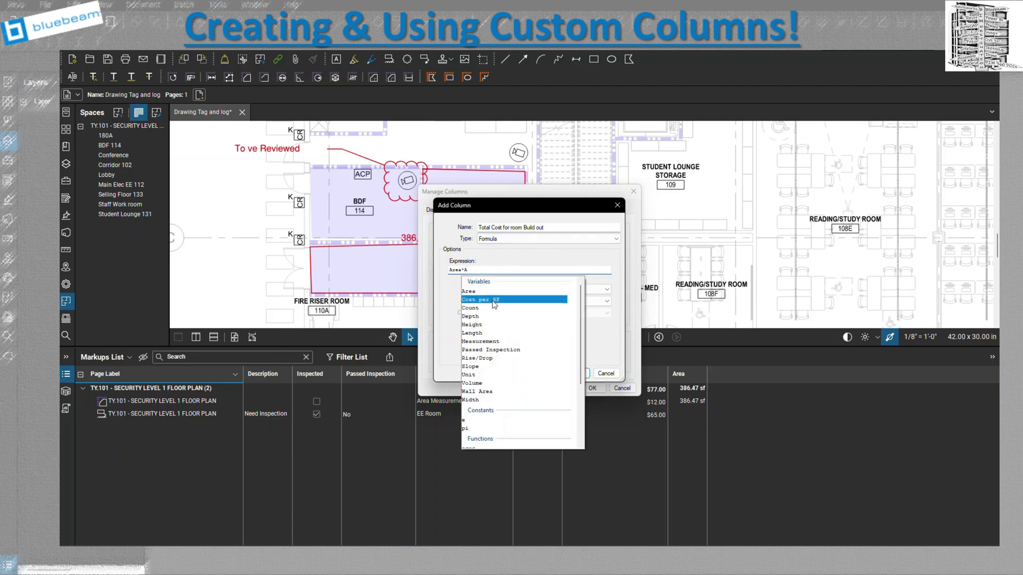
left_click(494, 301)
Format the formula column as Currency in Dollar ($) and apply it to the markups list
left_click(554, 290)
left_click(534, 309)
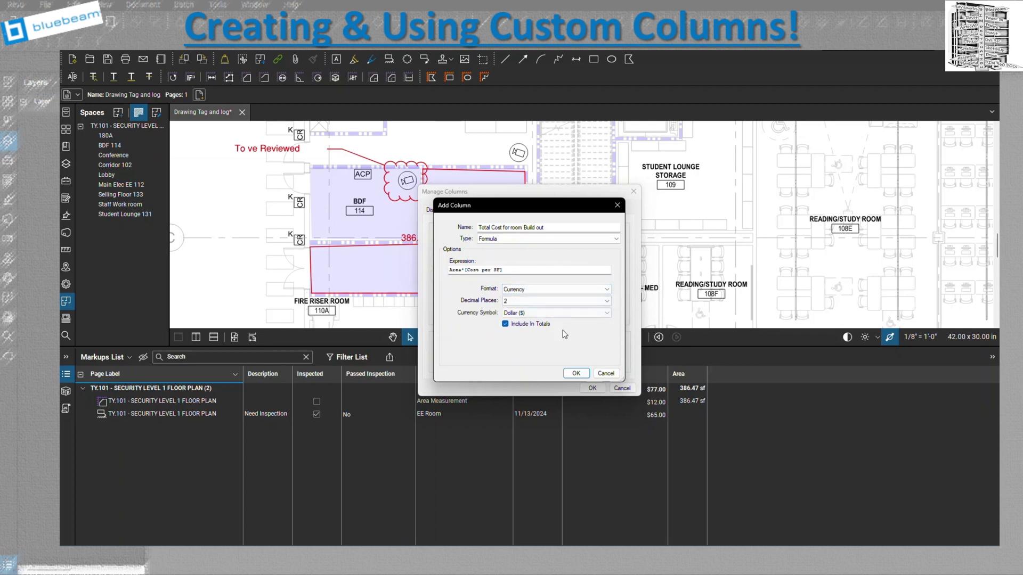
left_click(575, 374)
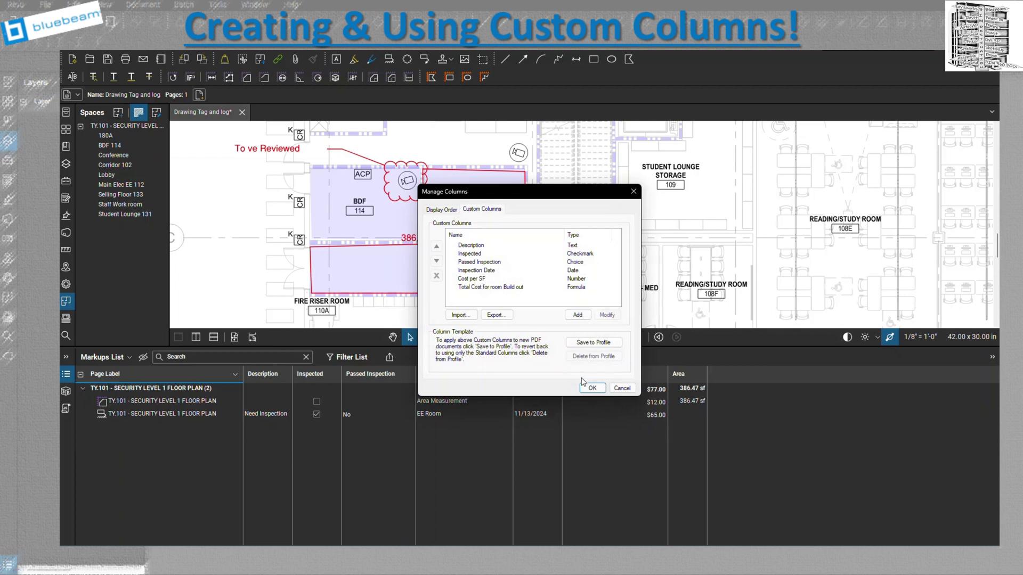
left_click(591, 387)
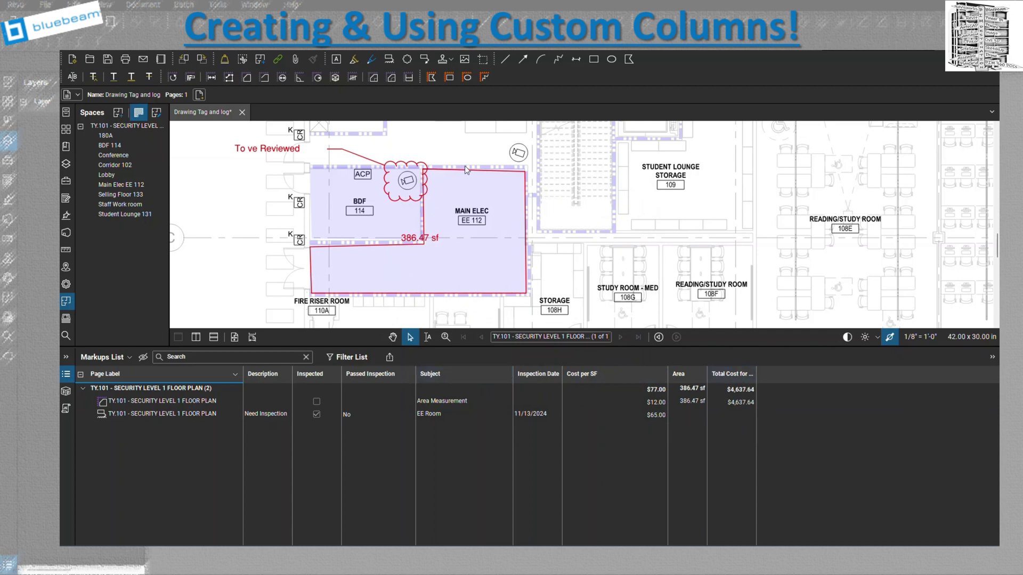
left_click(246, 77)
left_click(329, 169)
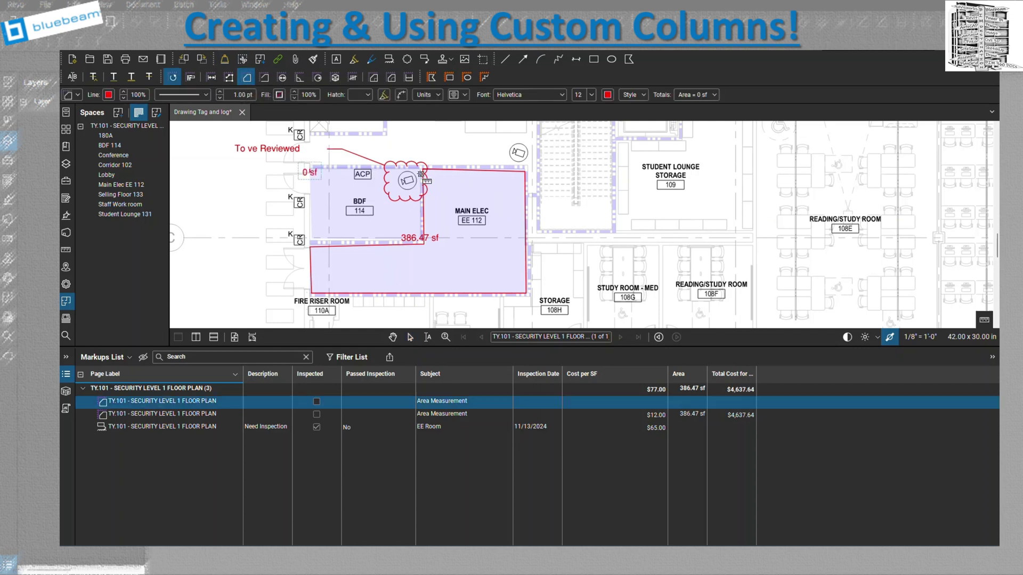
key("Escape")
left_click(313, 174)
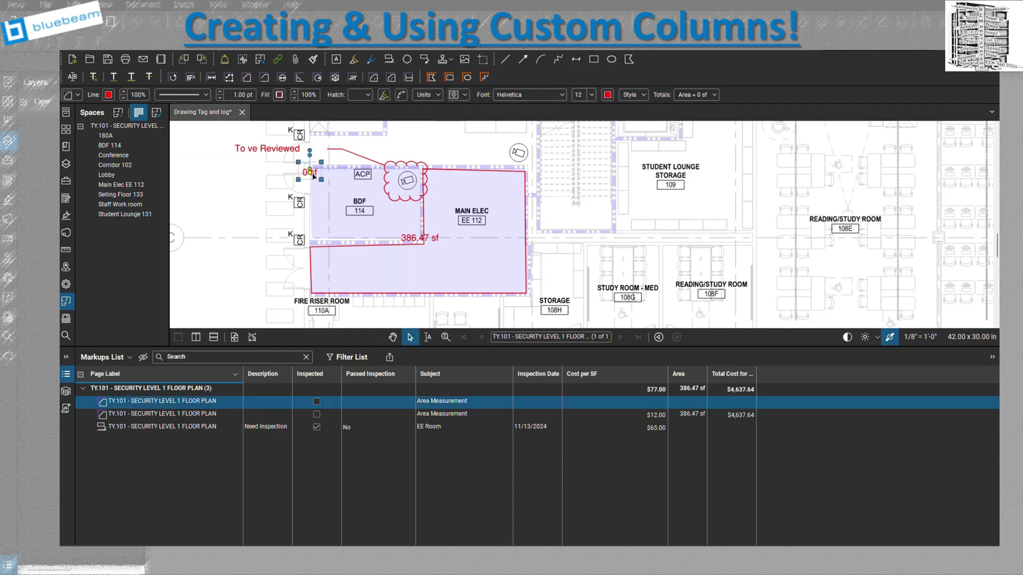
key("Delete")
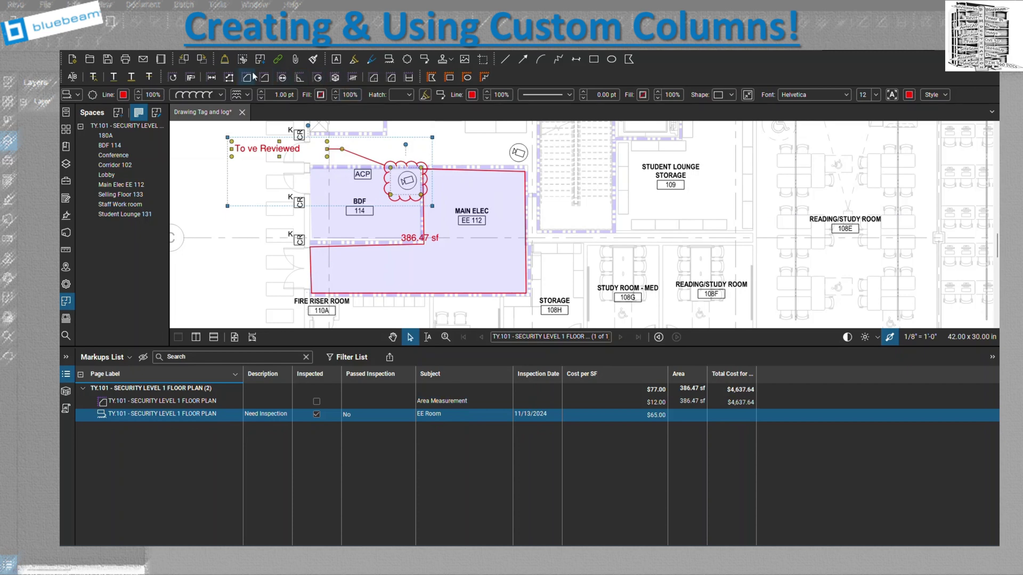
Draw an area measurement around the BDF 114 room through its four corners
left_click(245, 78)
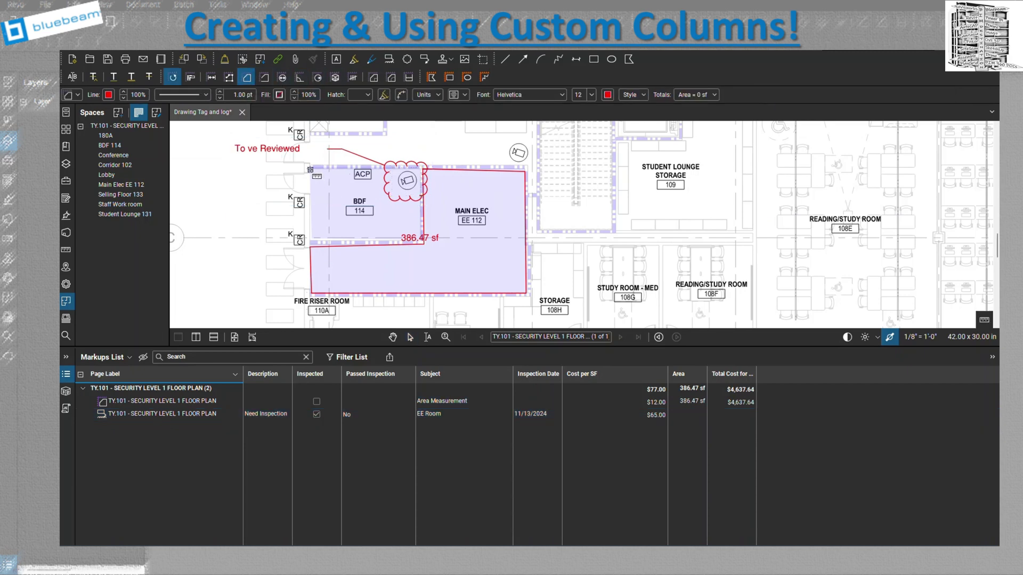
left_click(310, 169)
left_click(418, 169)
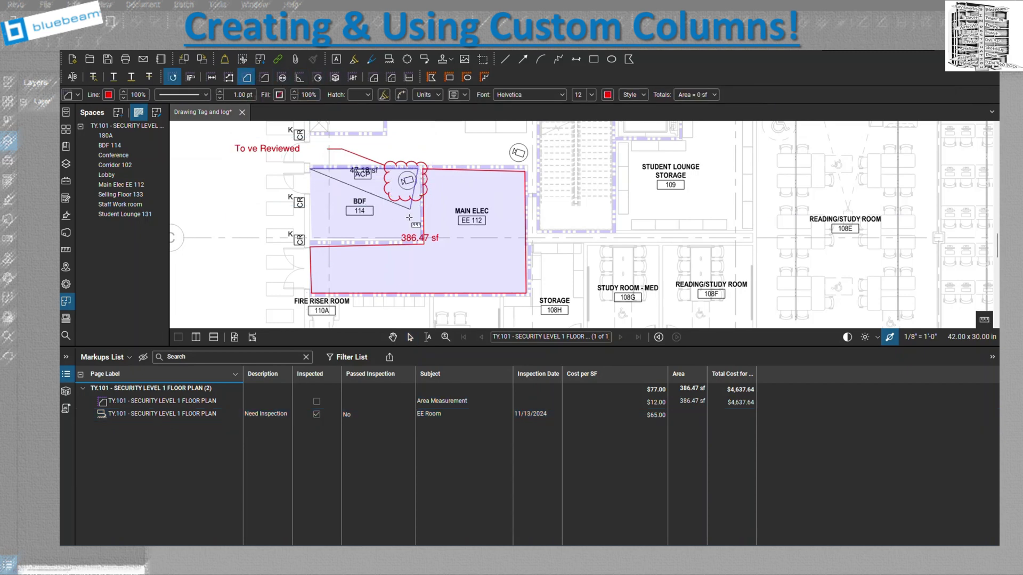
left_click(419, 243)
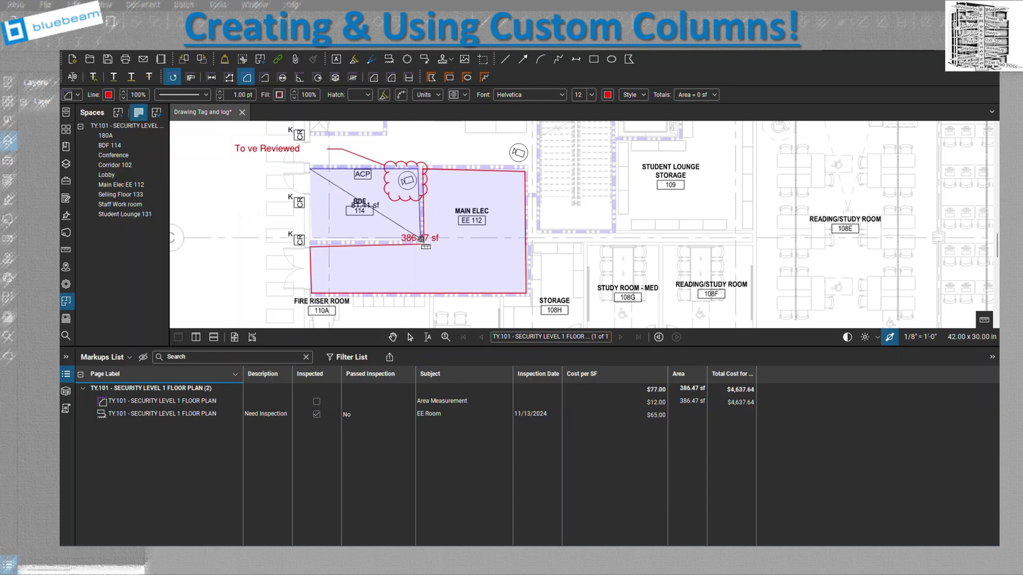
double_click(311, 244)
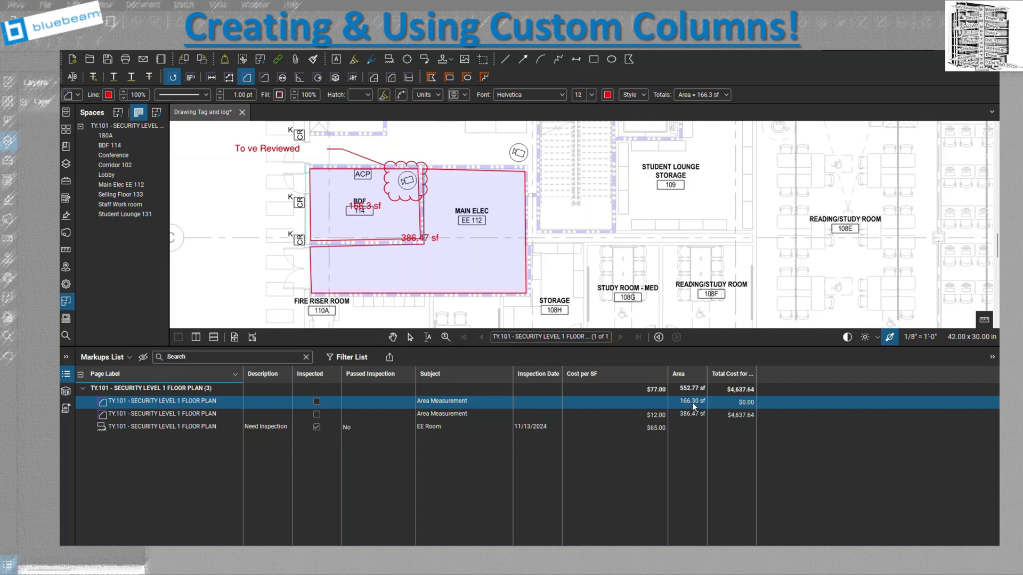
Set the BDF 114 area measurement's Cost per SF to 12
left_click(661, 403)
type("12")
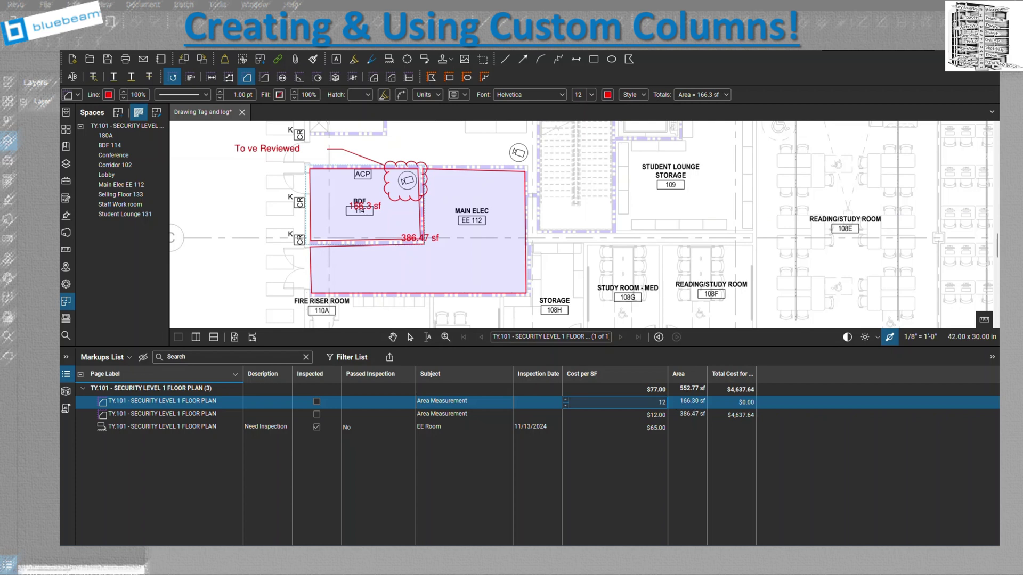
key("Return")
left_click(641, 488)
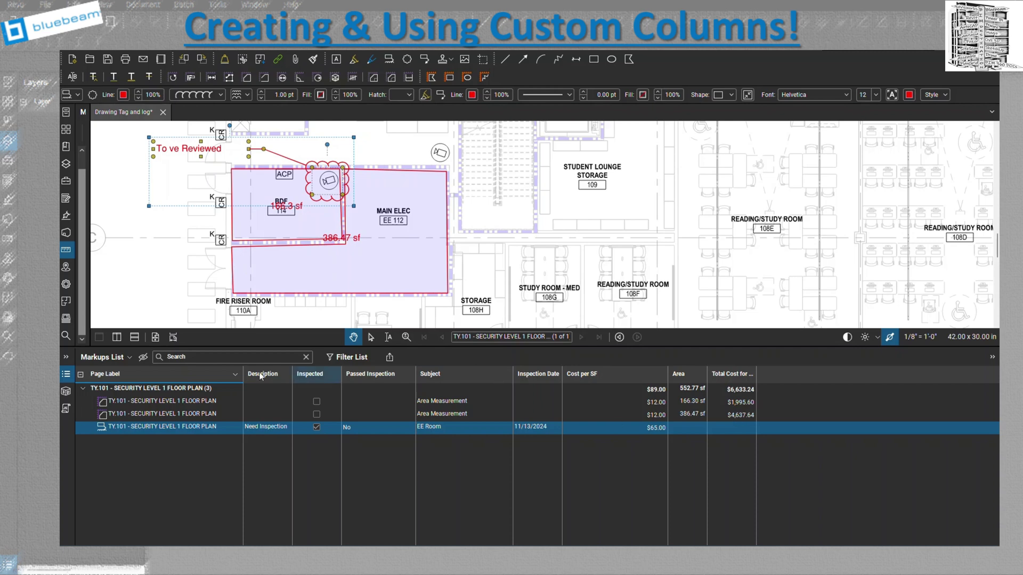
Open the column management settings for the markups list and show the list of custom columns
left_click(129, 358)
mouse_move(130, 374)
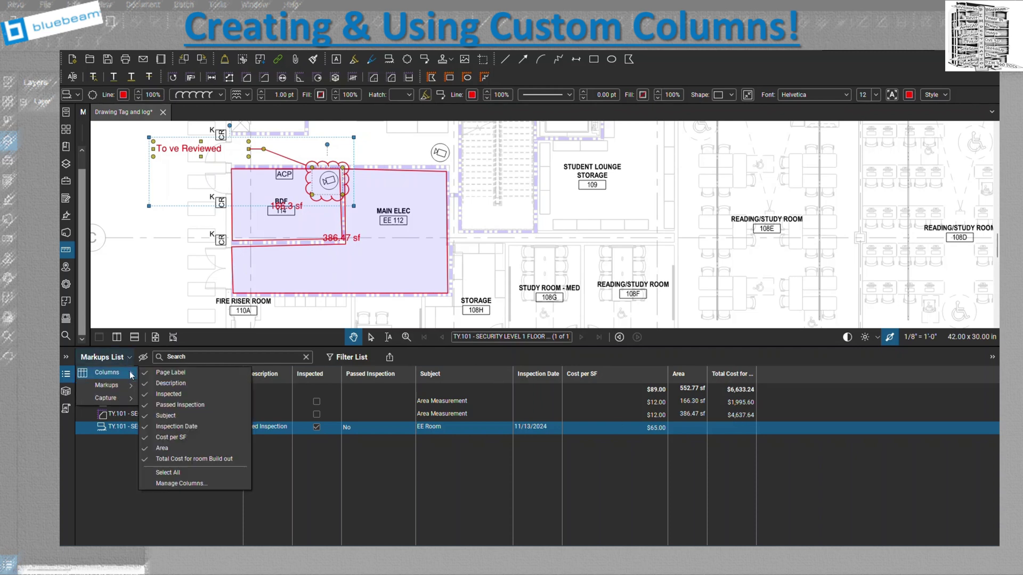
left_click(215, 485)
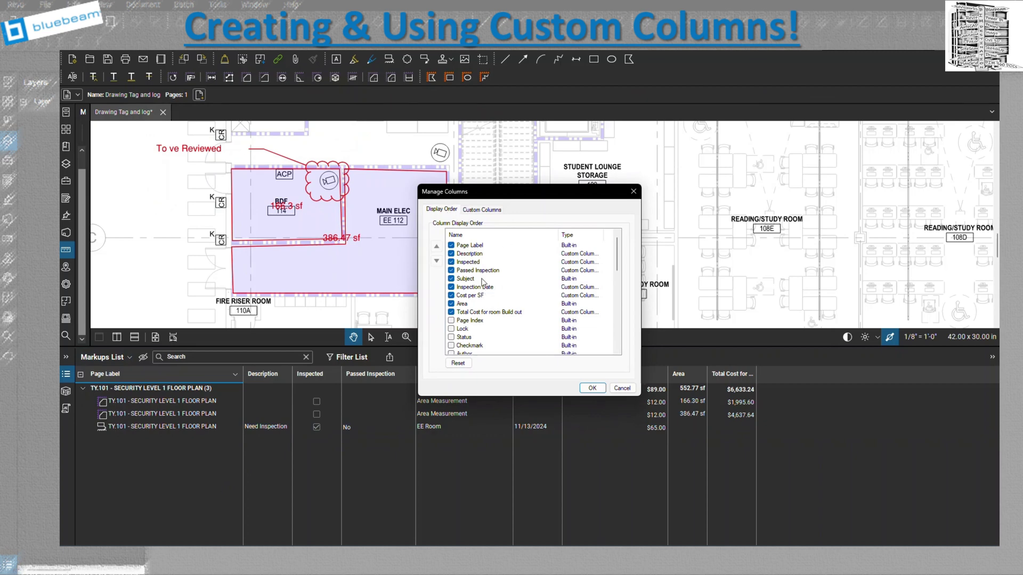
left_click(487, 213)
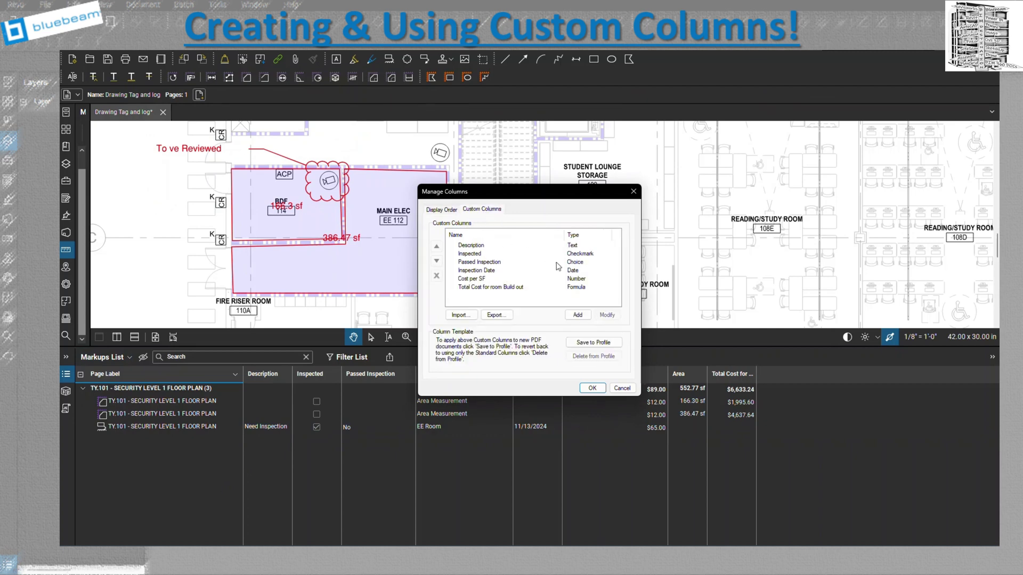